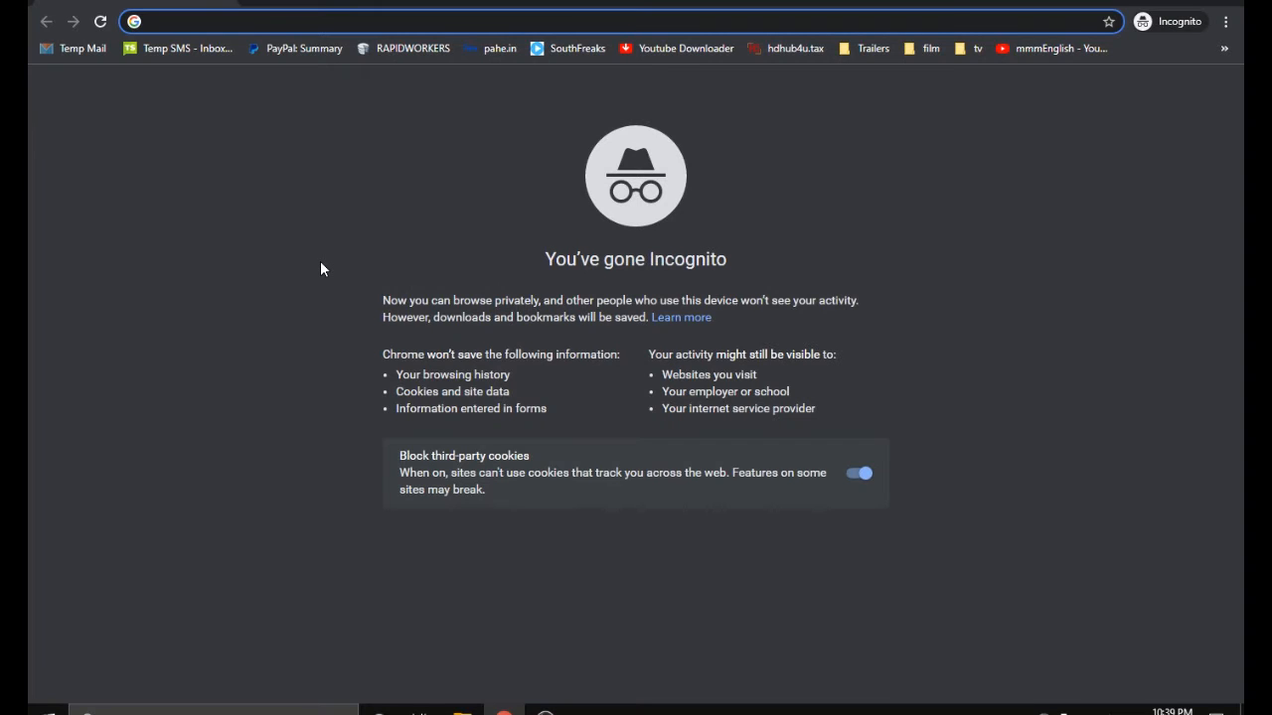
# Search the web for "obs studio" and open the Download OBS Studio result from obsproject.com
pyautogui.write('OBS ')
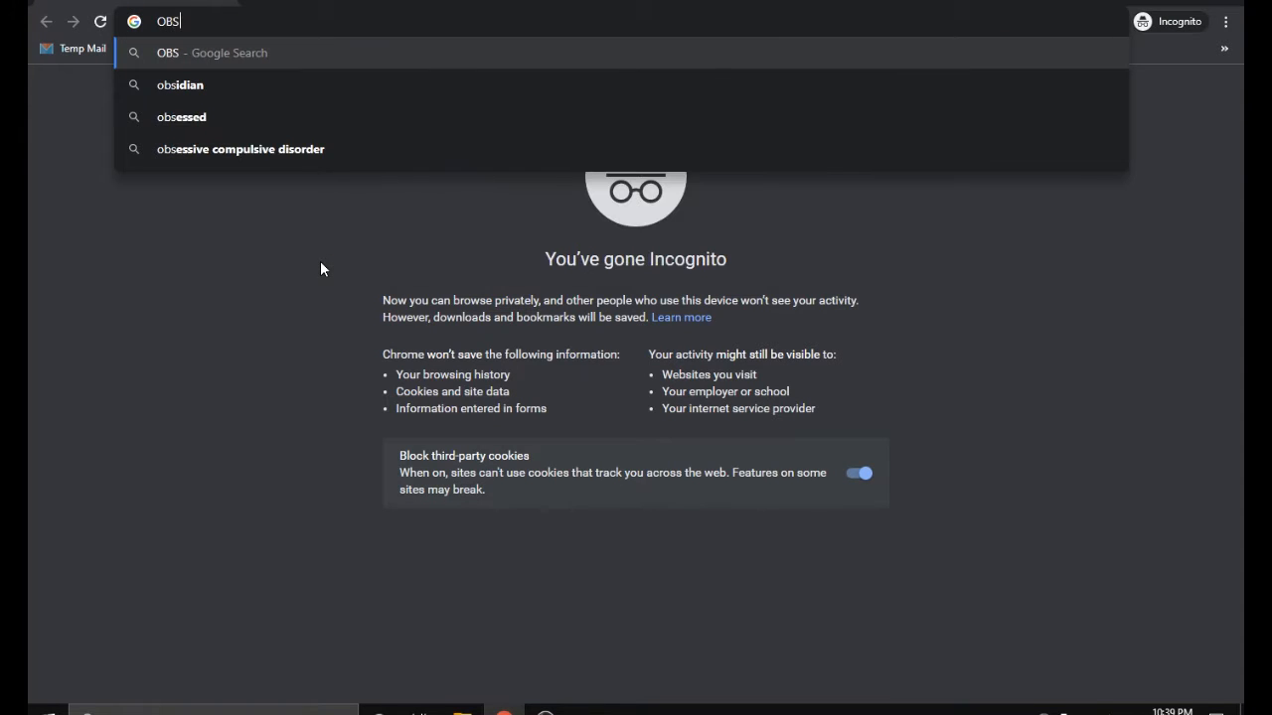
pyautogui.write('S')
pyautogui.press('BackSpace')
pyautogui.press('BackSpace')
pyautogui.press('BackSpace')
pyautogui.press('BackSpace')
pyautogui.press('BackSpace')
pyautogui.write('o')
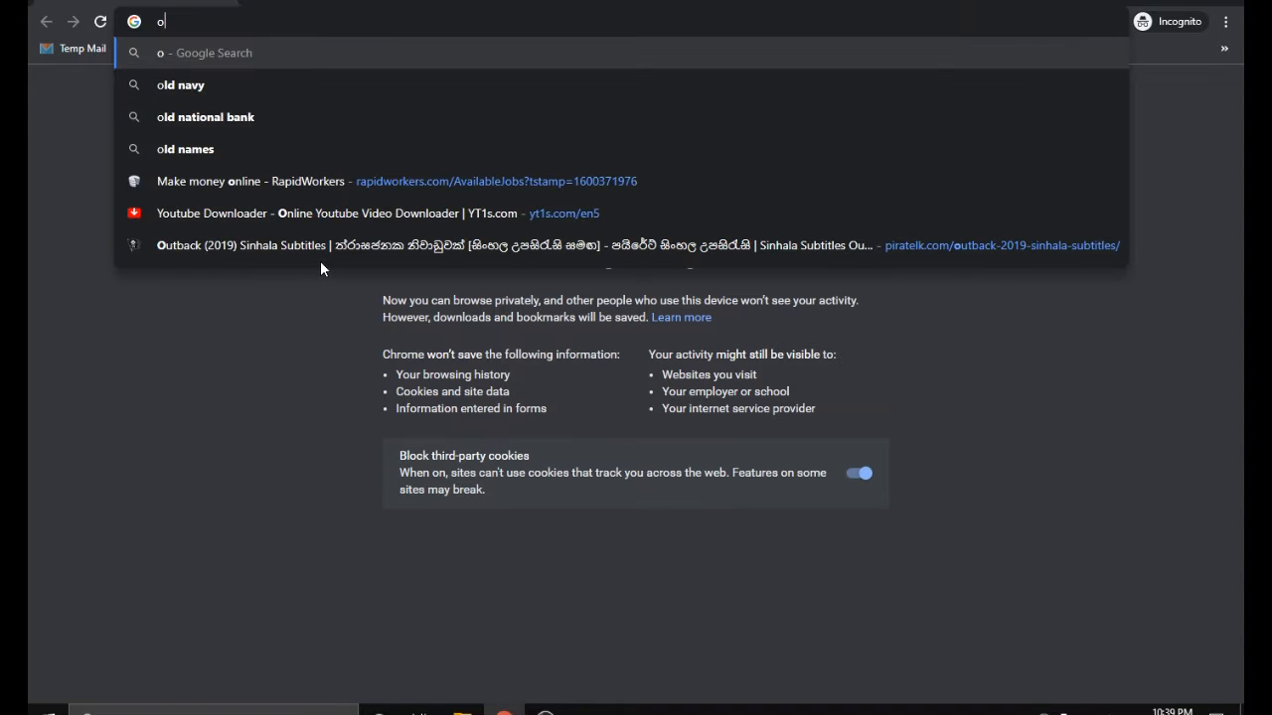
pyautogui.write('bs s')
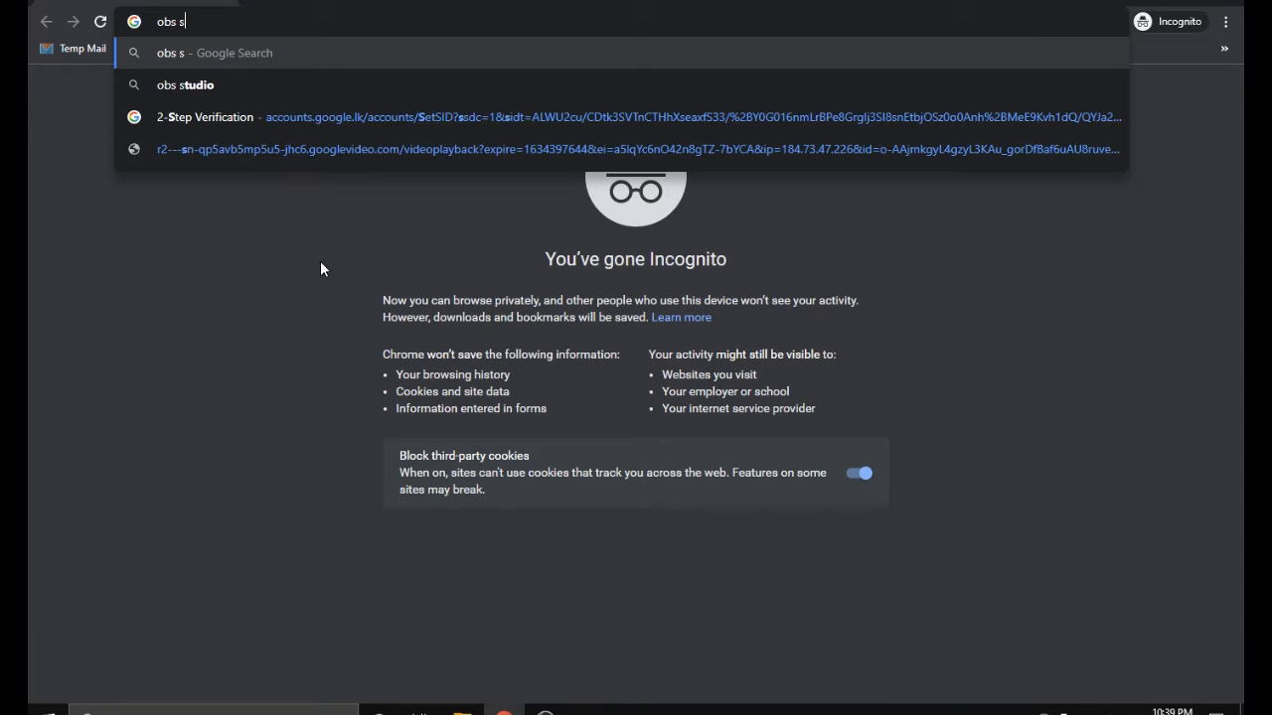
pyautogui.click(245, 88)
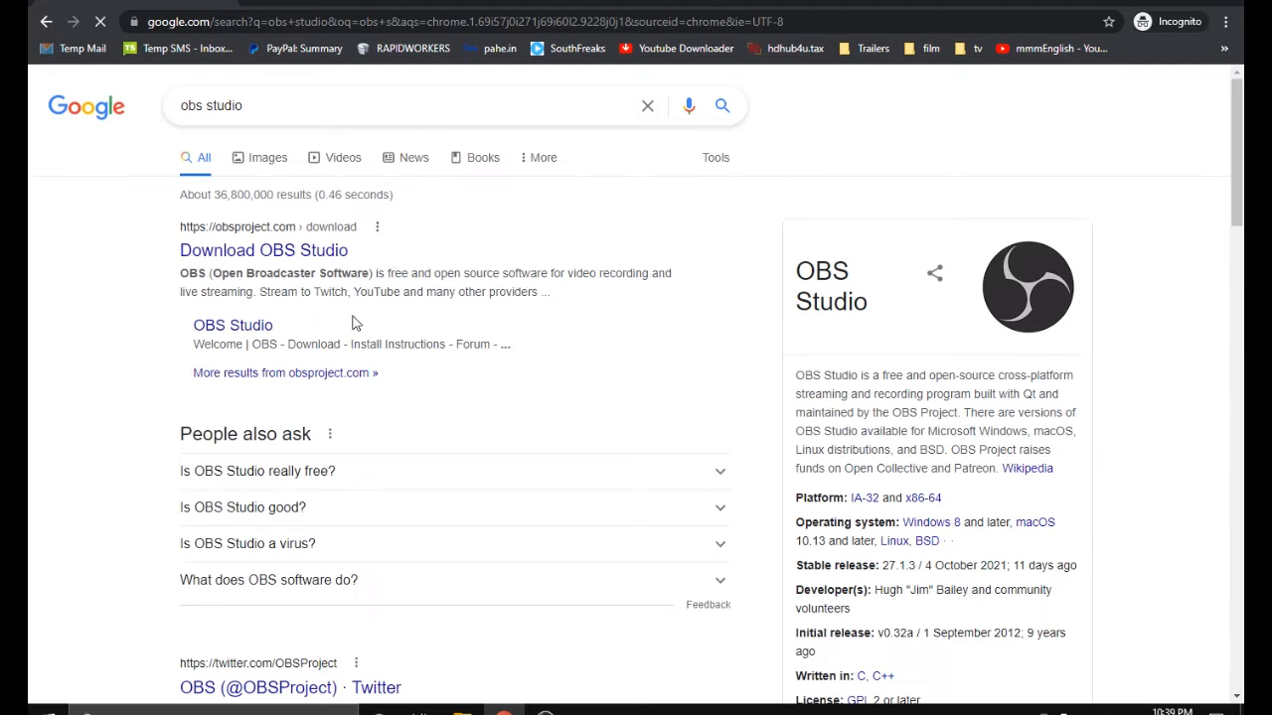
pyautogui.click(266, 261)
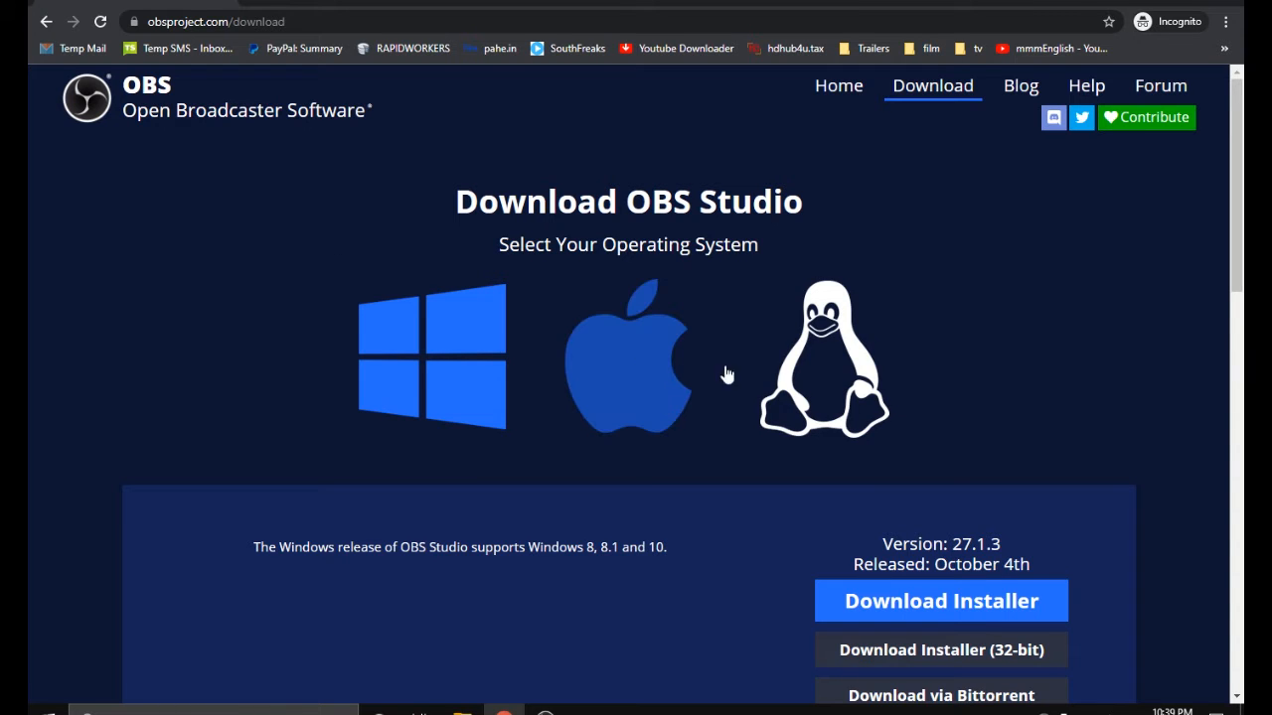
# Look through the download options and download the standard Windows installer of OBS Studio 27.1.3
pyautogui.scroll(-1, 1028, 398)
pyautogui.scroll(-1, 1028, 397)
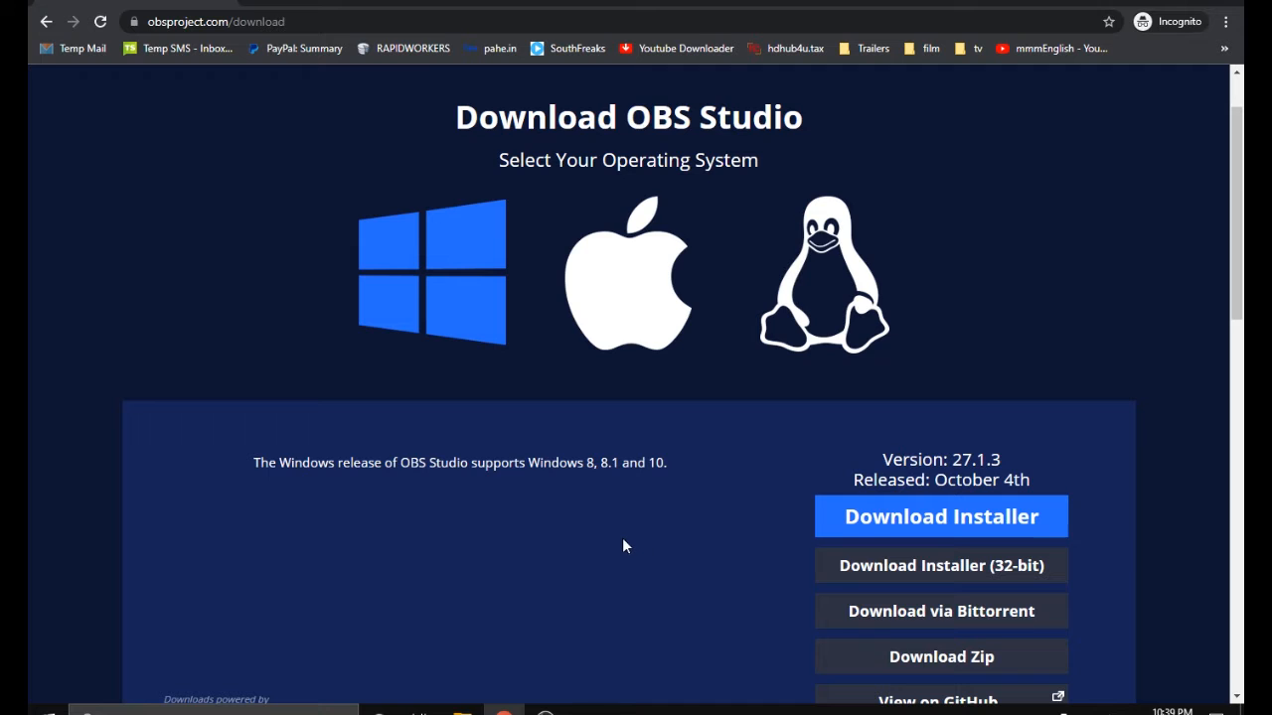
pyautogui.scroll(-2, 623, 537)
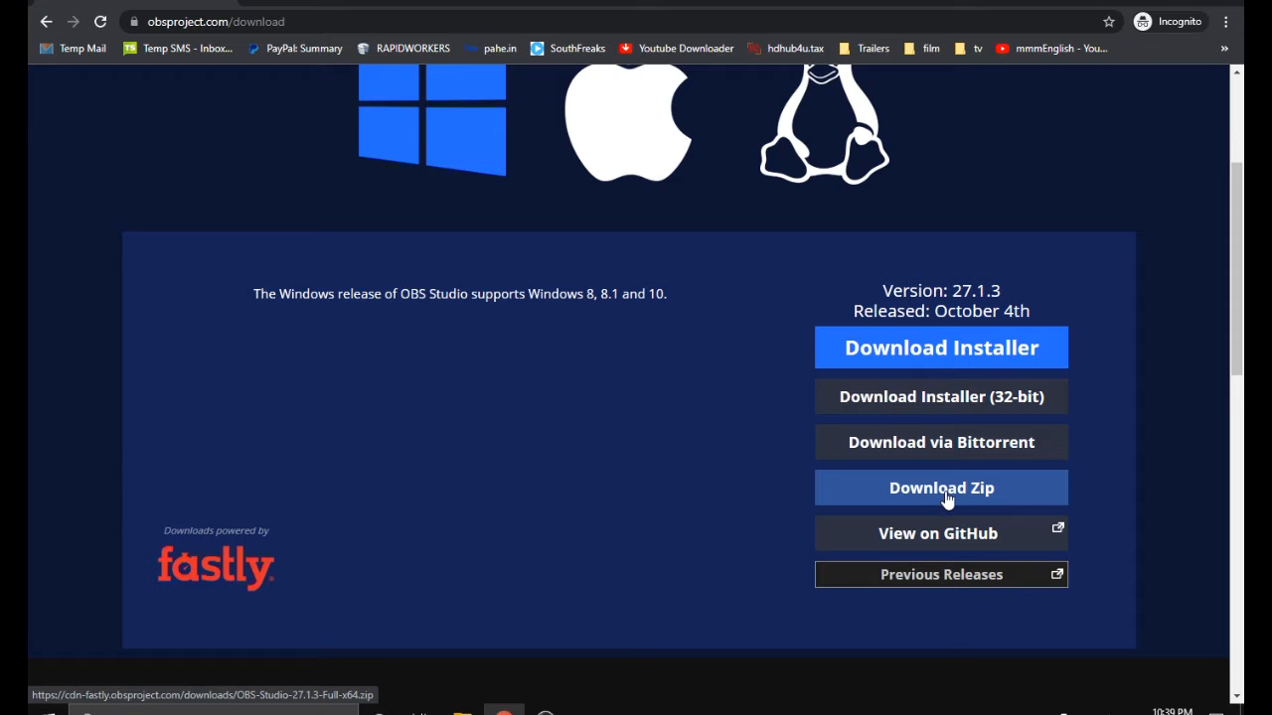
pyautogui.scroll(-2, 909, 437)
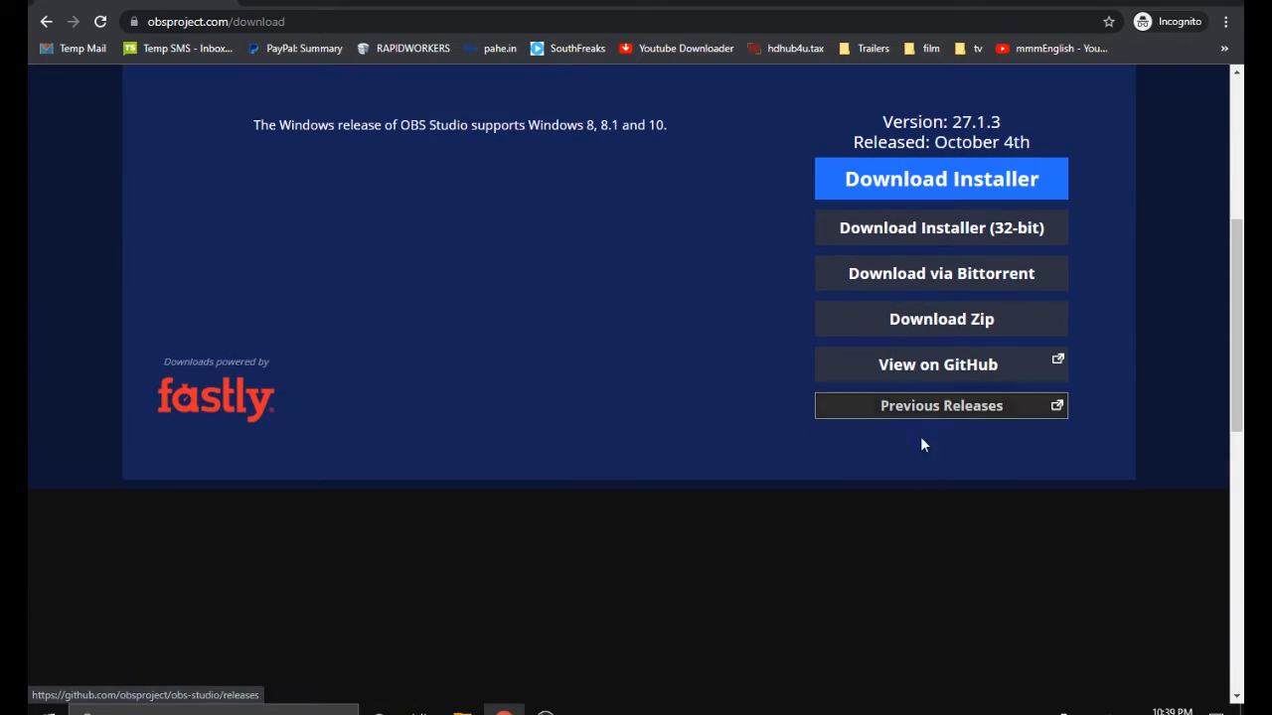
pyautogui.scroll(-5, 932, 519)
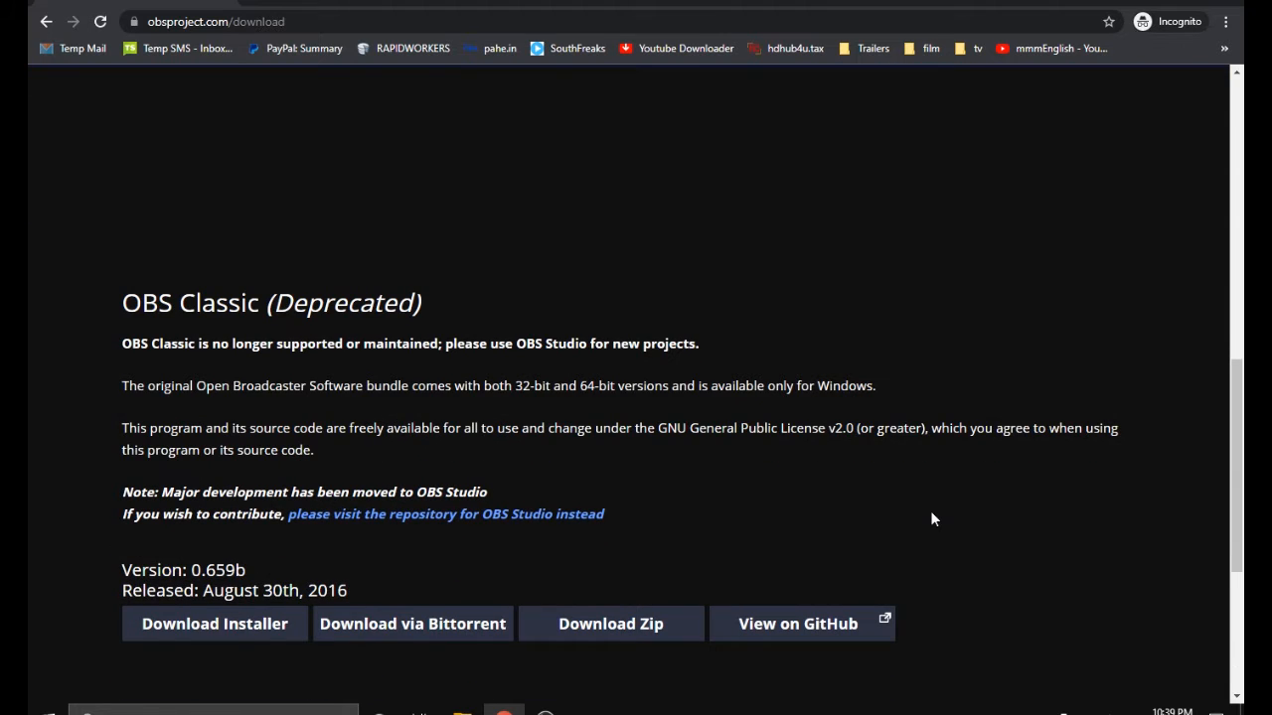
pyautogui.scroll(-3, 429, 572)
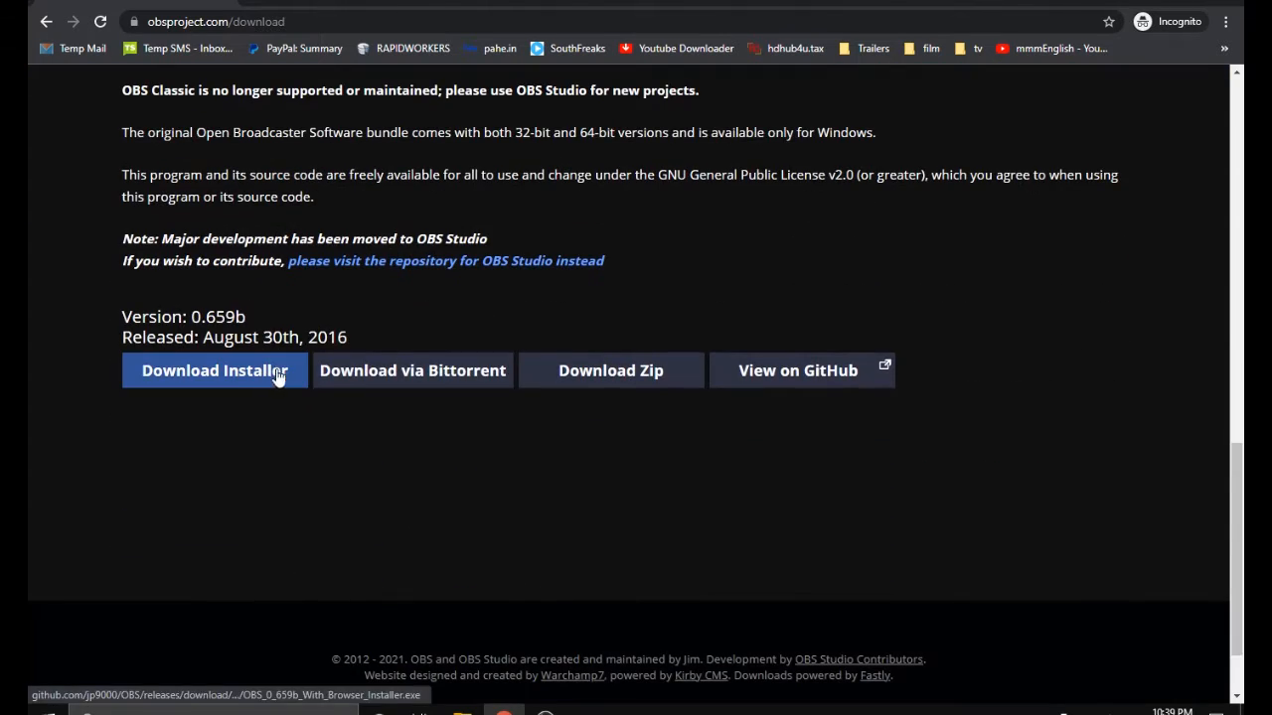
pyautogui.scroll(8, 1003, 487)
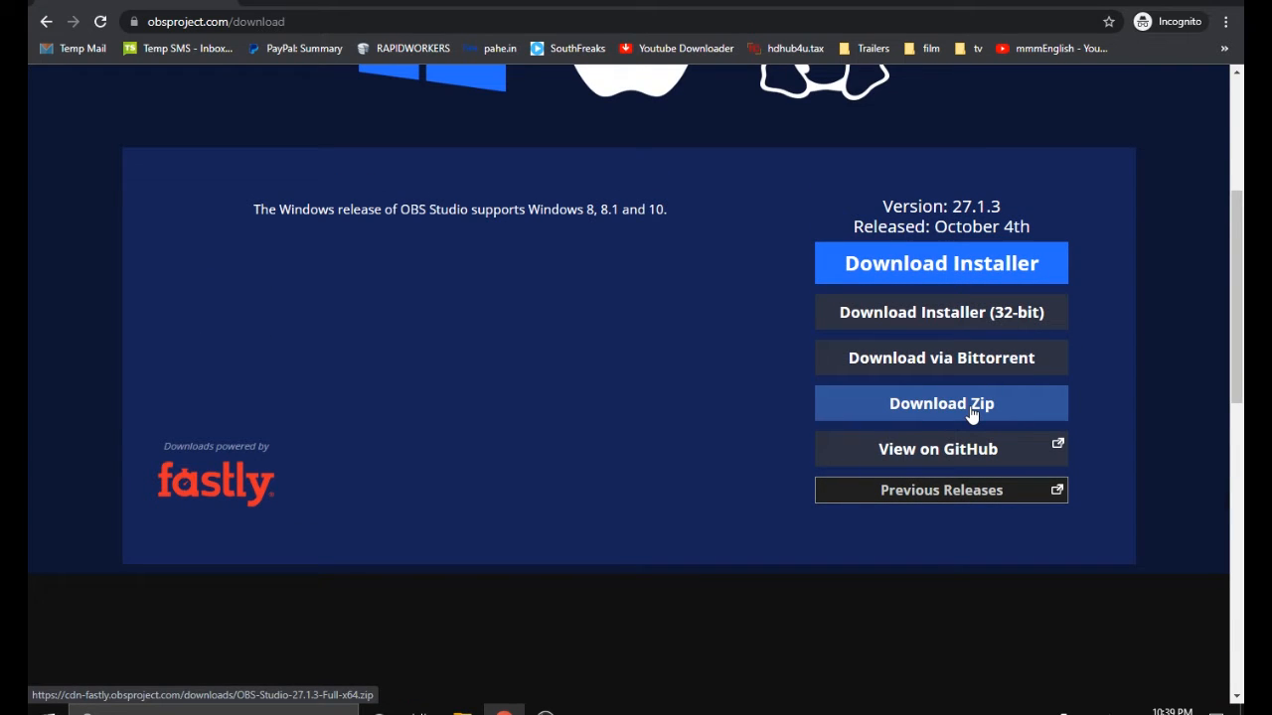
pyautogui.click(952, 263)
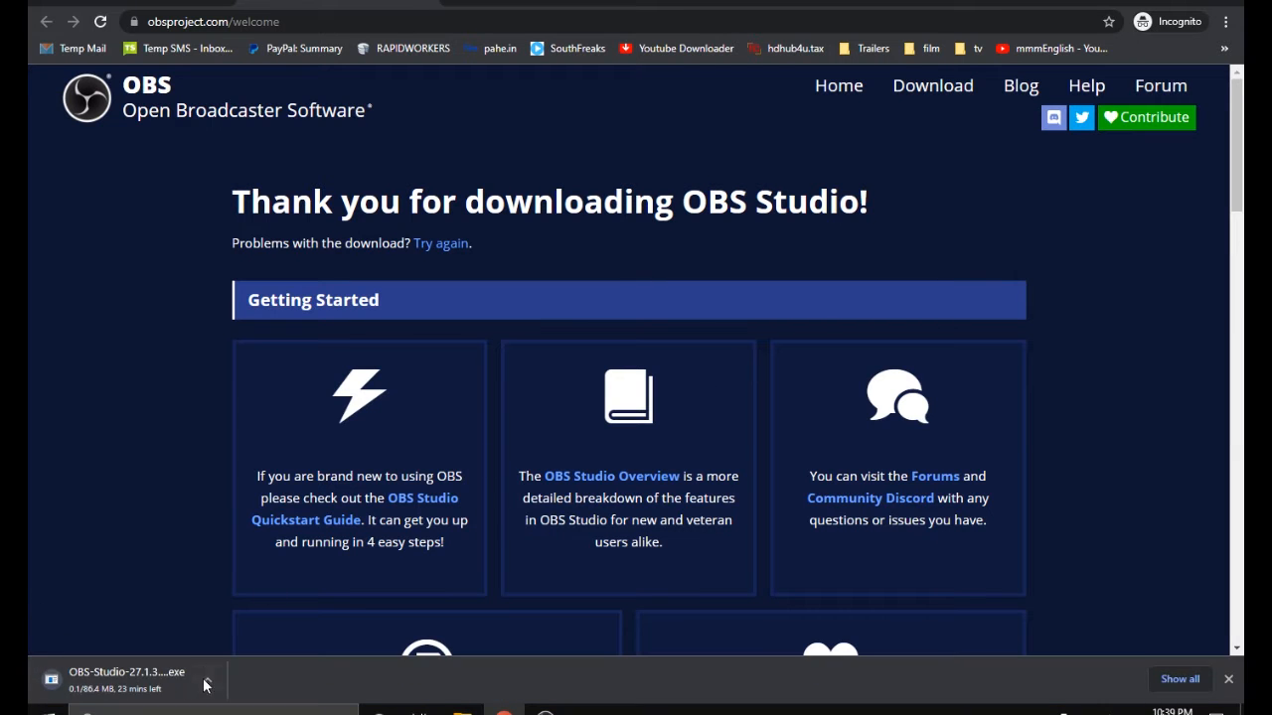
# Pause the OBS installer download and close the browser to return to the desktop
pyautogui.click(206, 683)
pyautogui.click(248, 596)
pyautogui.click(424, 4)
pyautogui.click(1231, 2)
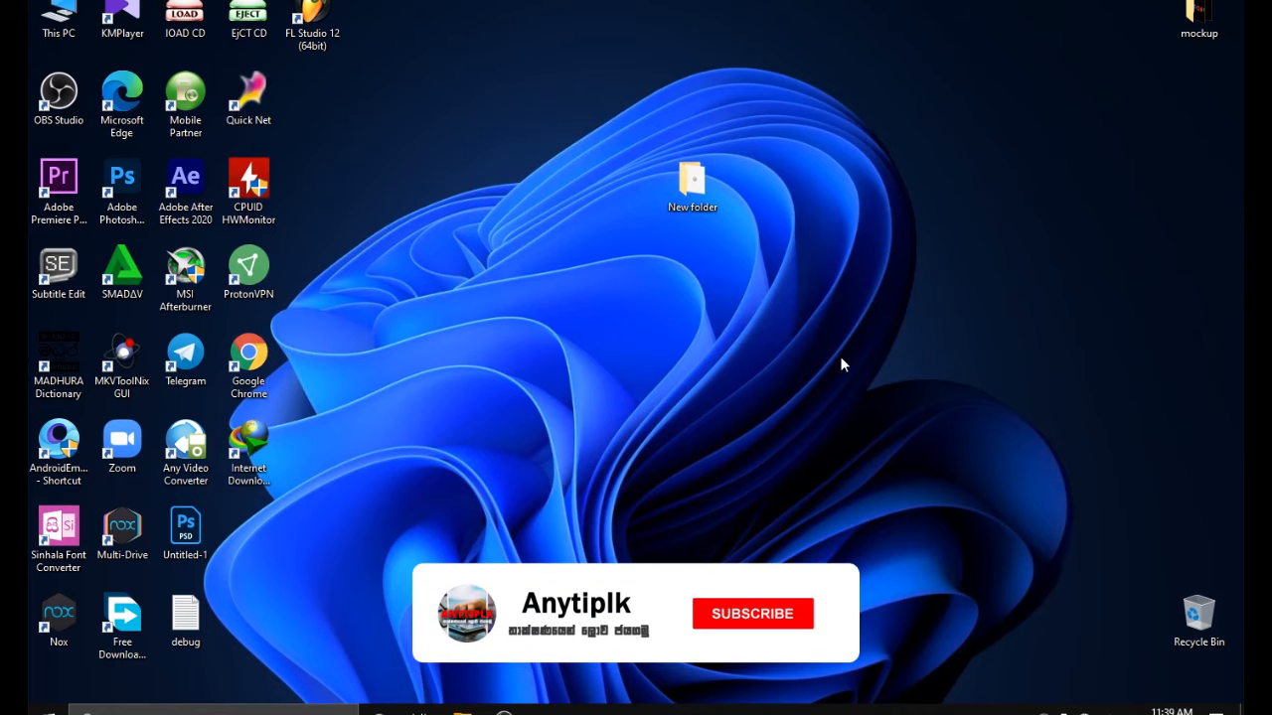
# Switch to OBS Studio and maximize its window
pyautogui.doubleClick(689, 187)
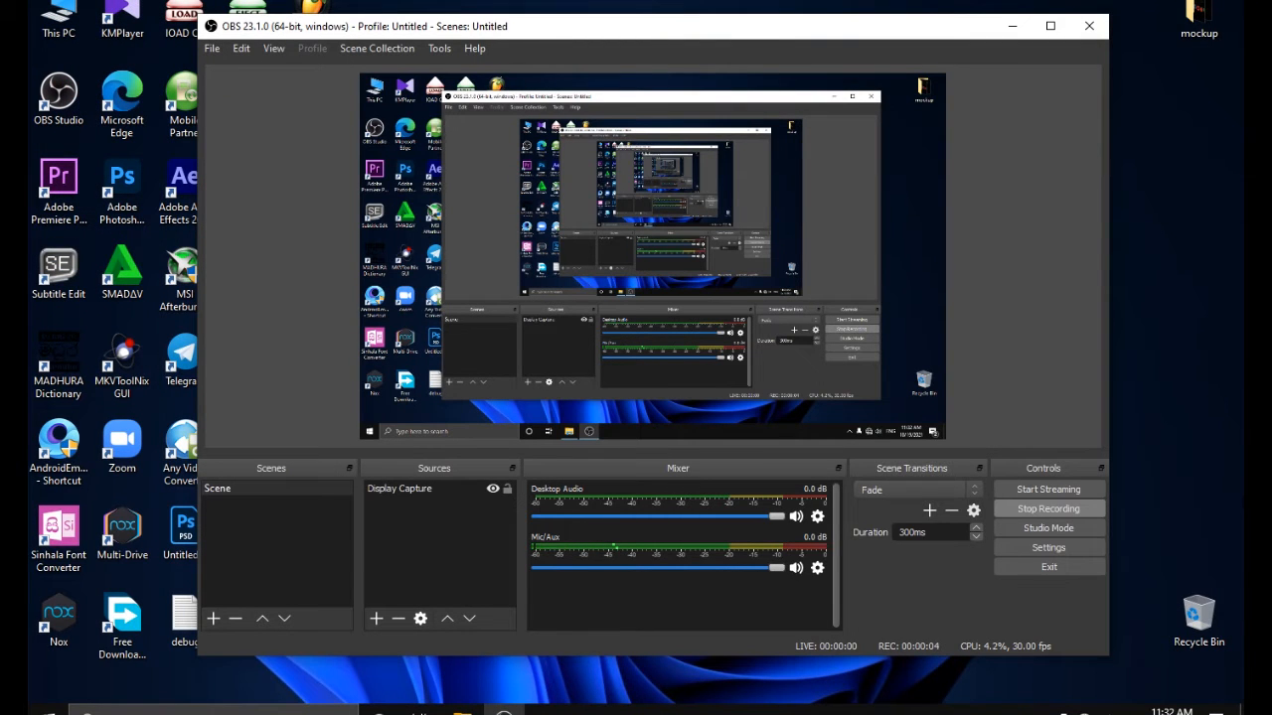
pyautogui.click(575, 303)
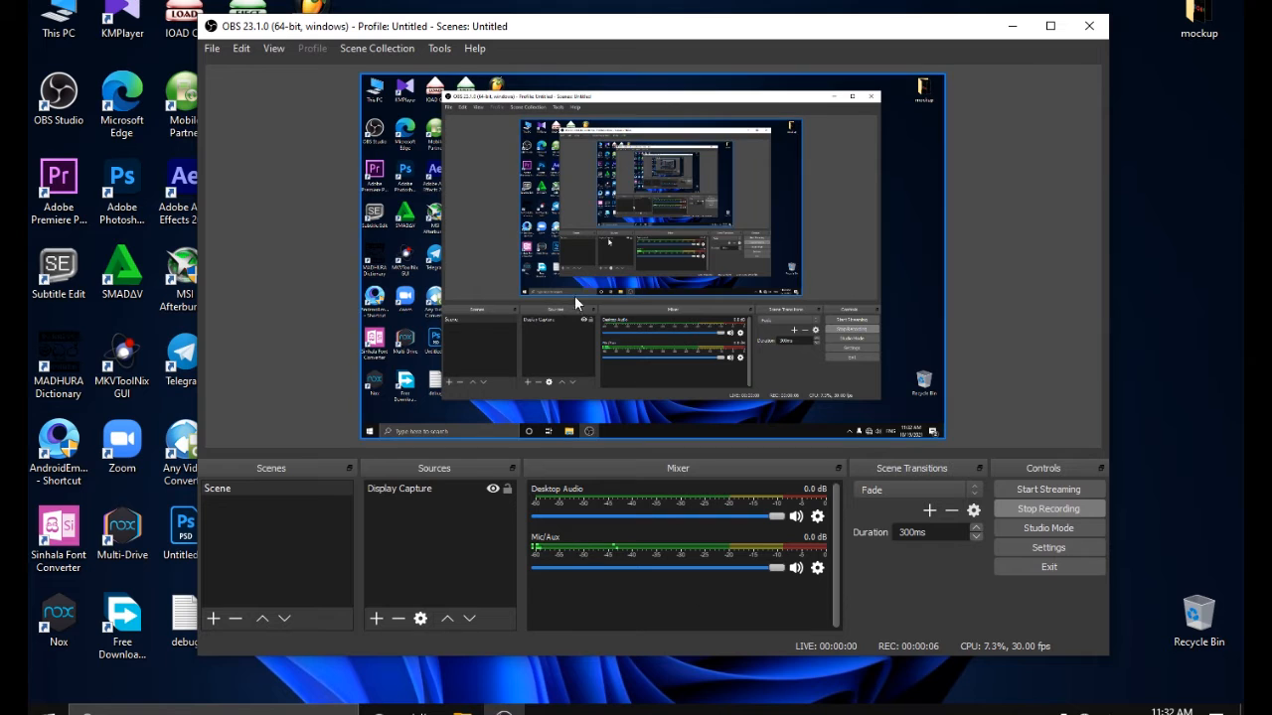
pyautogui.click(1045, 126)
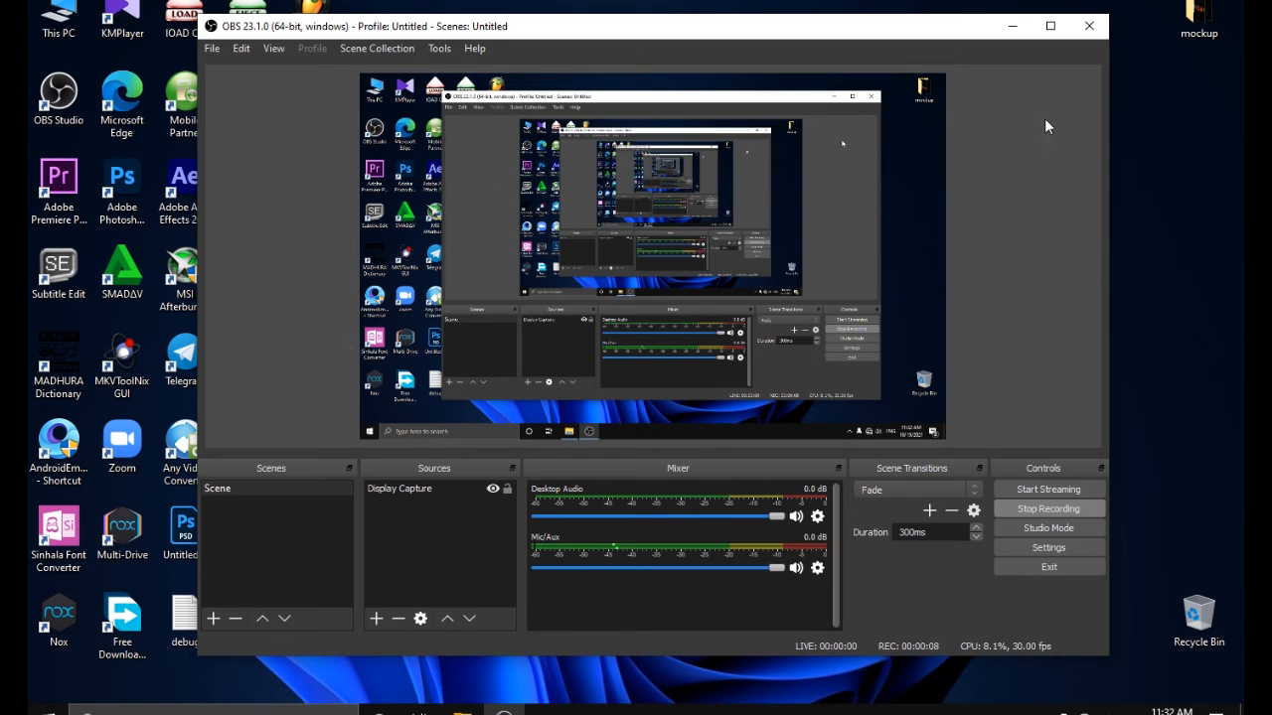
pyautogui.click(1050, 26)
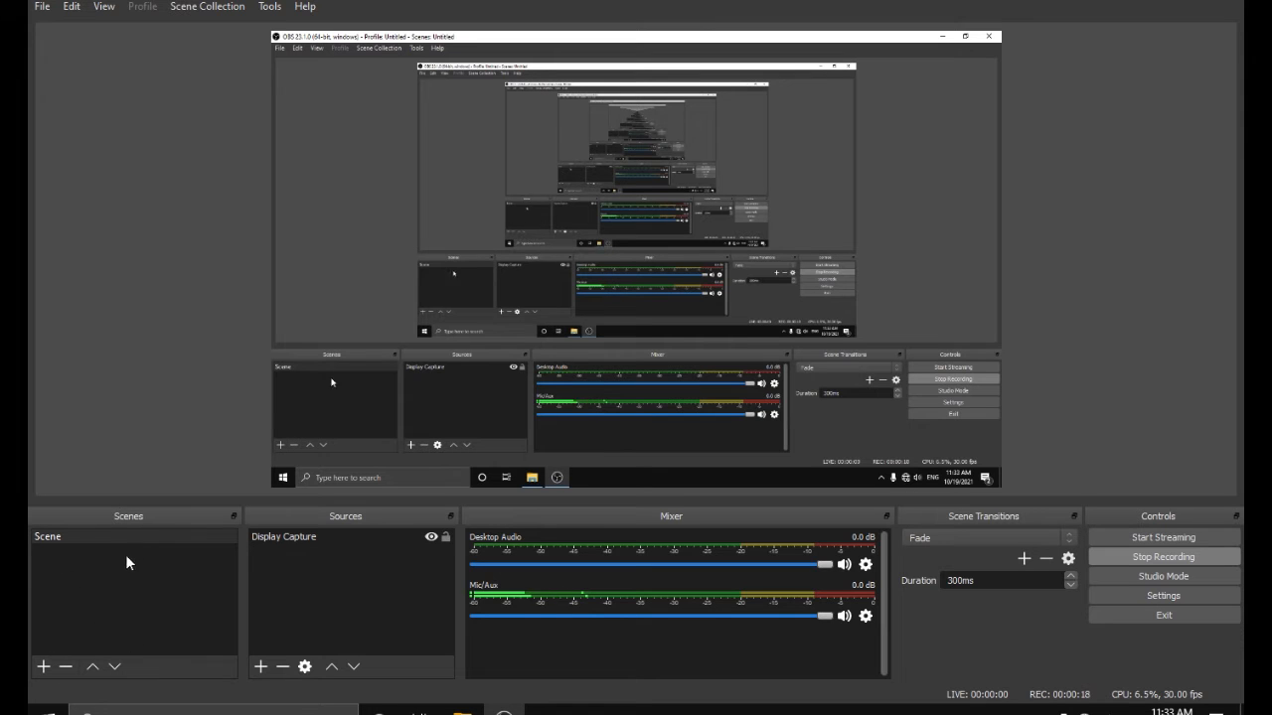
# Add a scene named Scene 2 with a Display Capture 2 source showing Display 1, cursor capture enabled
pyautogui.click(48, 667)
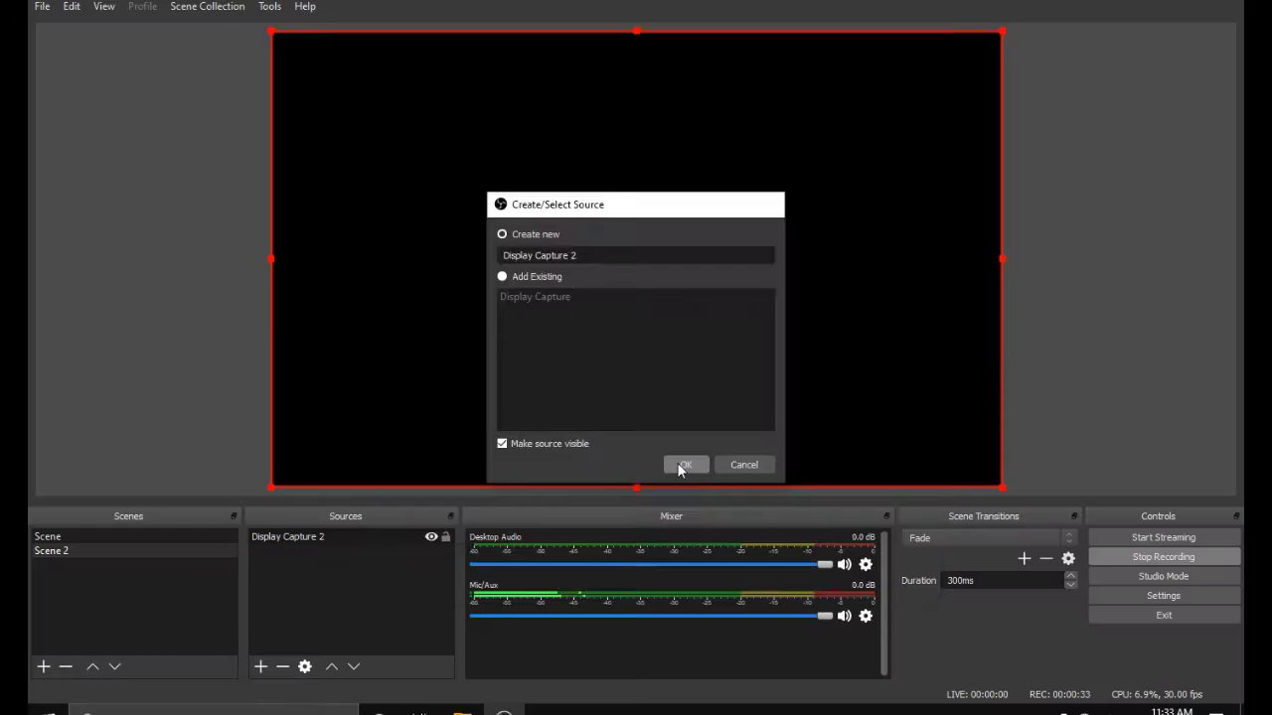
pyautogui.click(681, 463)
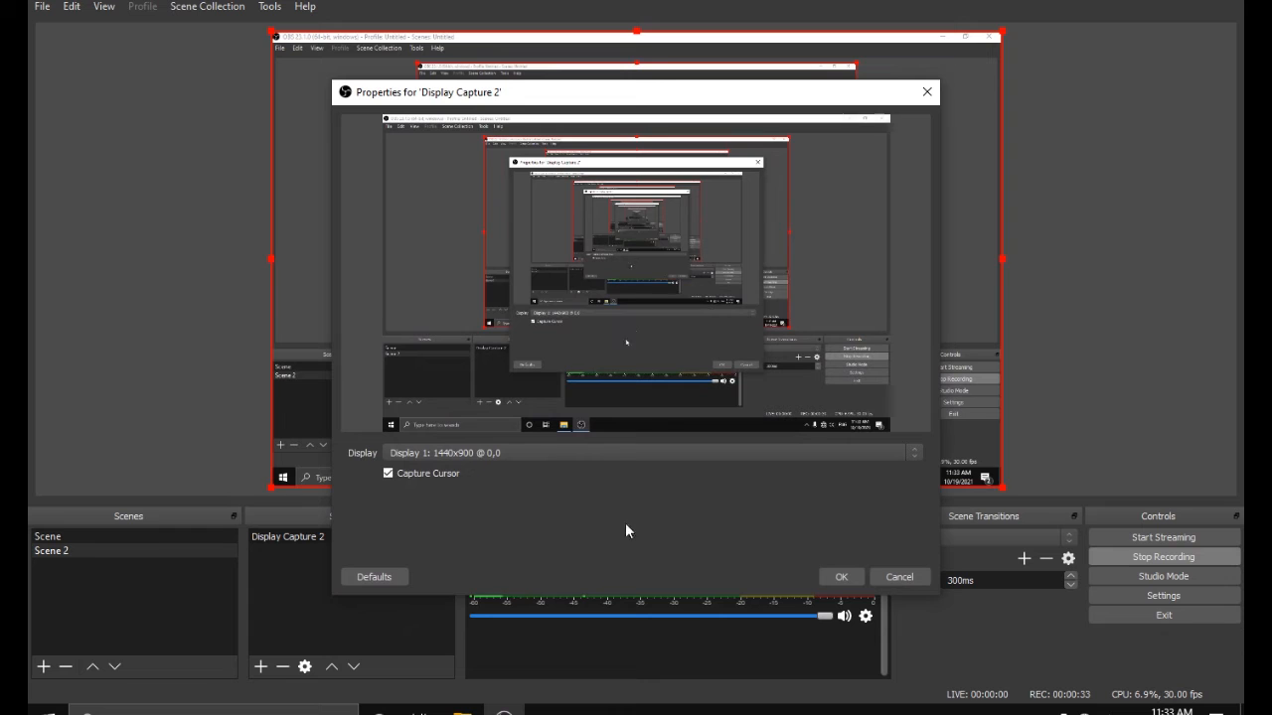
pyautogui.click(839, 578)
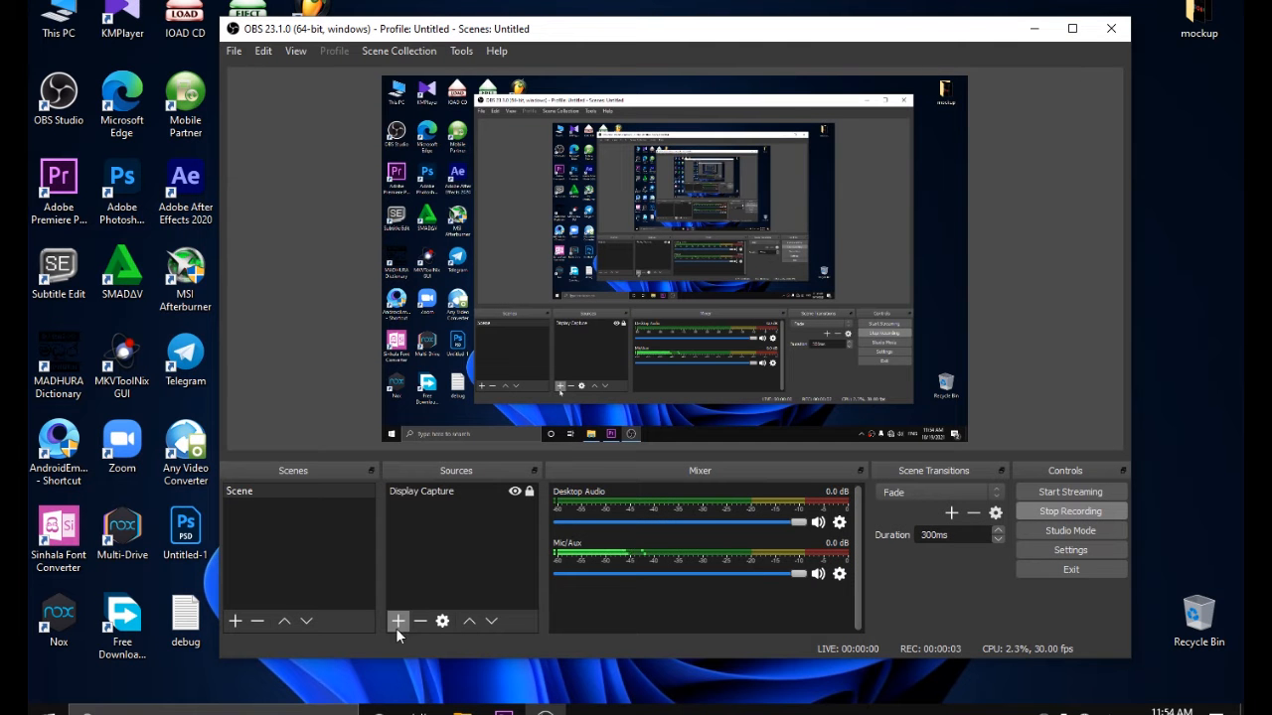
# View the source types that can be added, and switch between Scene and Scene 2 to compare their sources
pyautogui.click(397, 626)
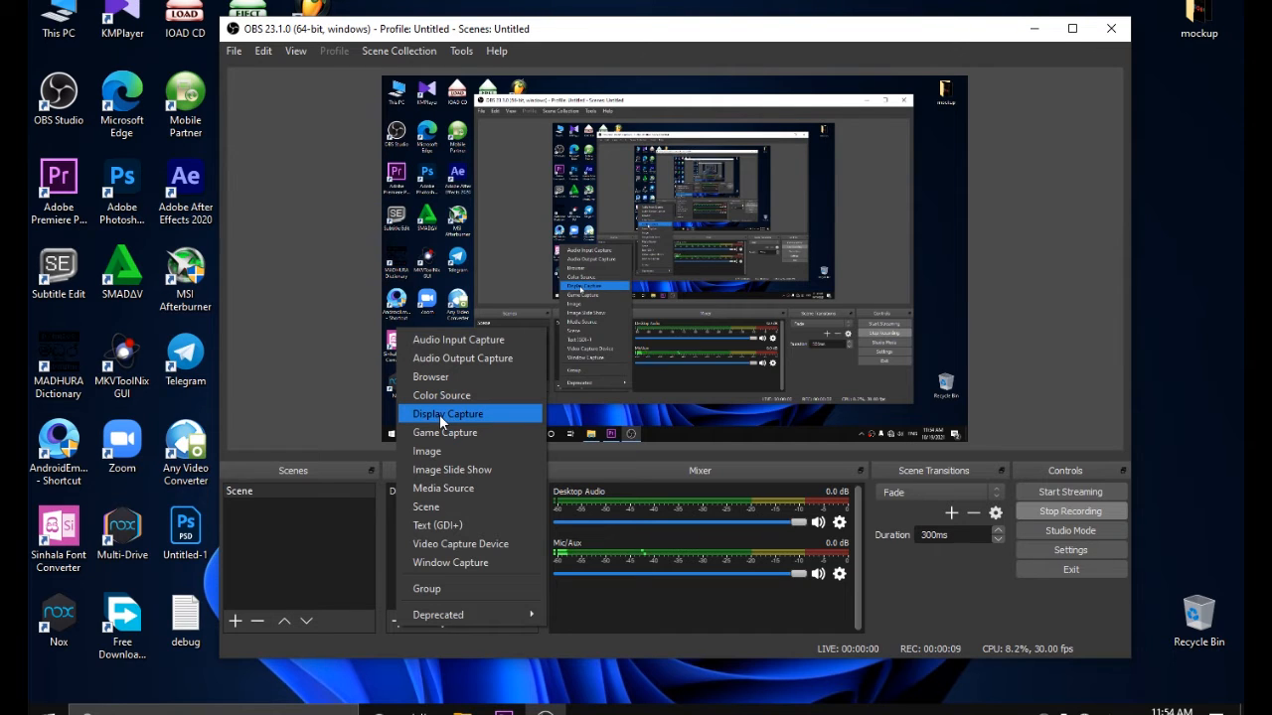
pyautogui.click(388, 544)
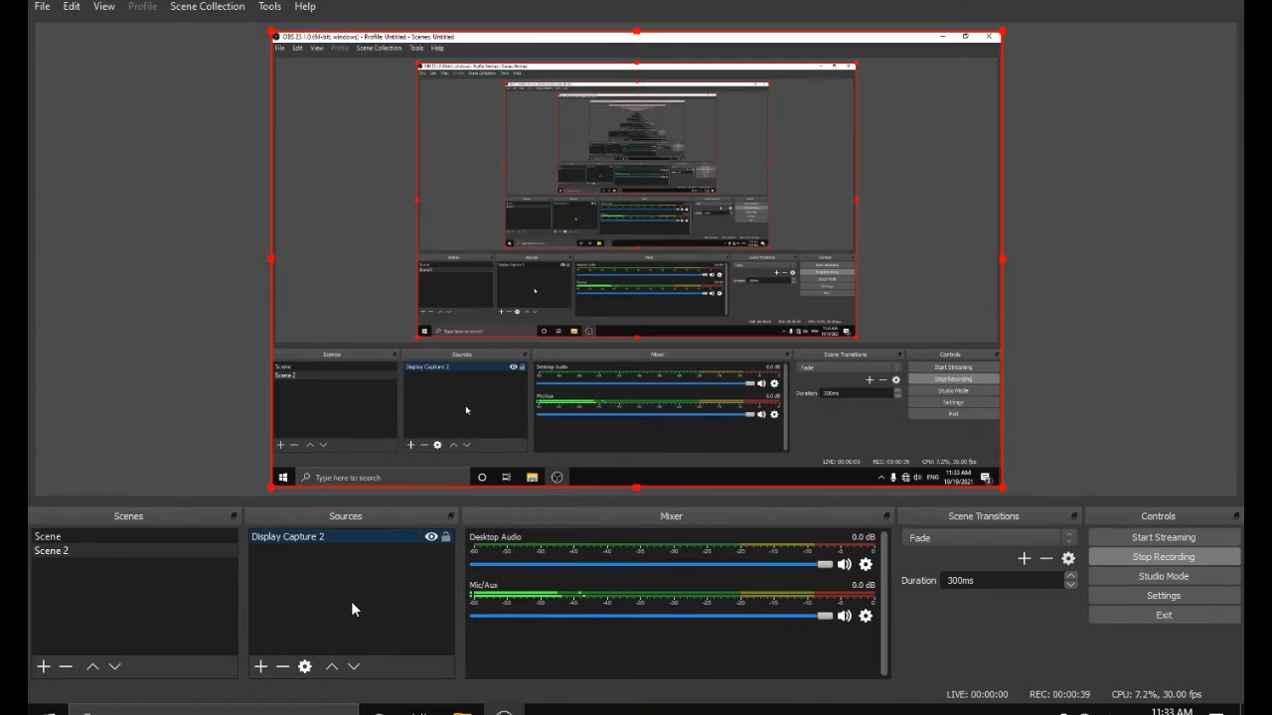
pyautogui.click(55, 536)
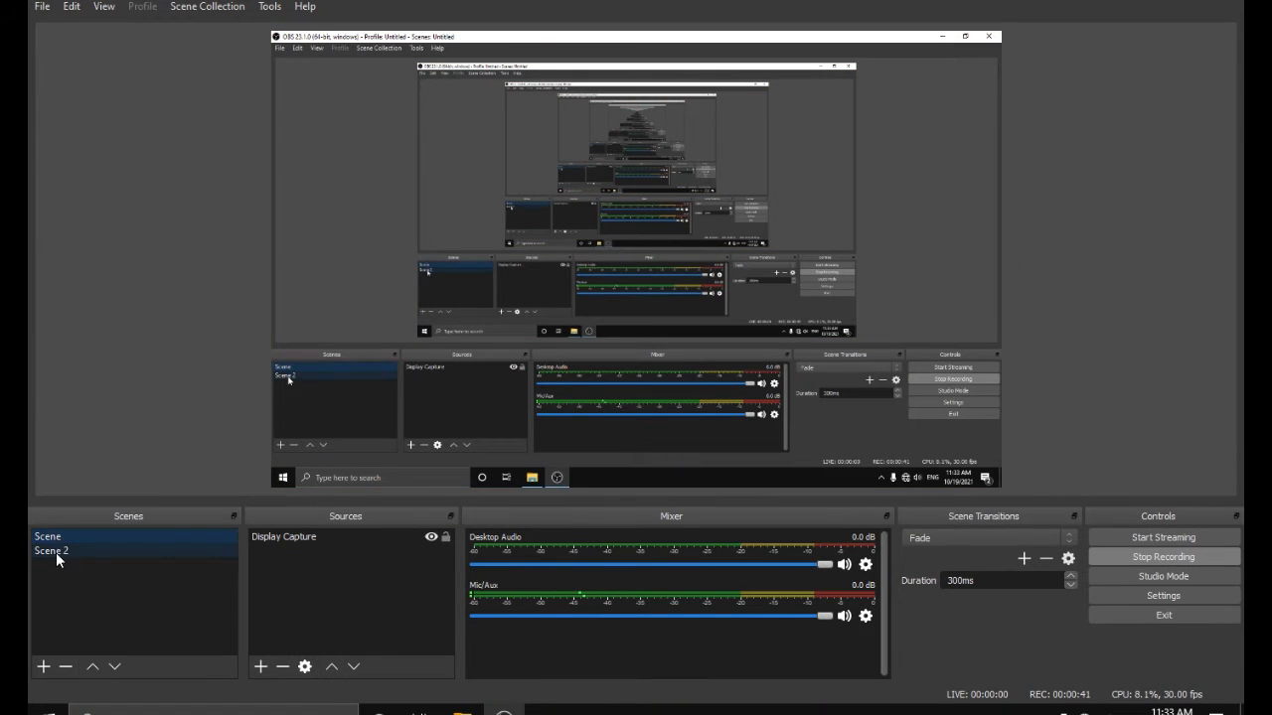
pyautogui.click(56, 552)
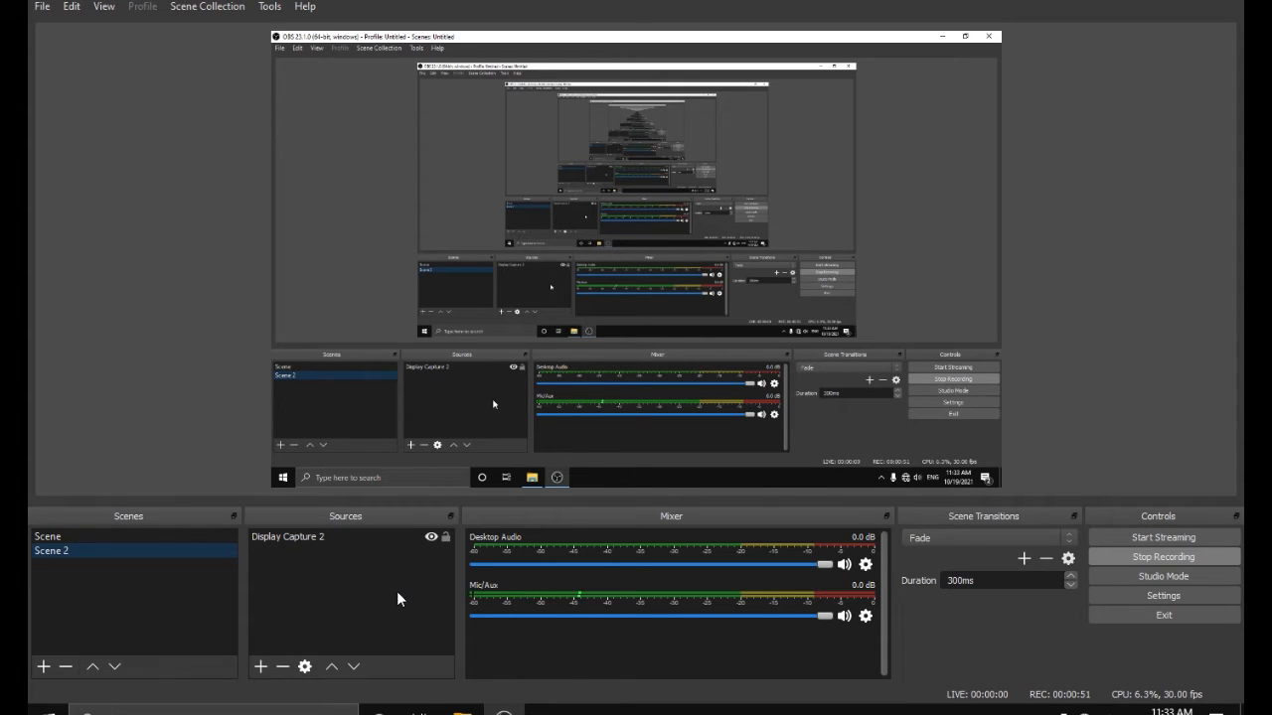
pyautogui.click(55, 538)
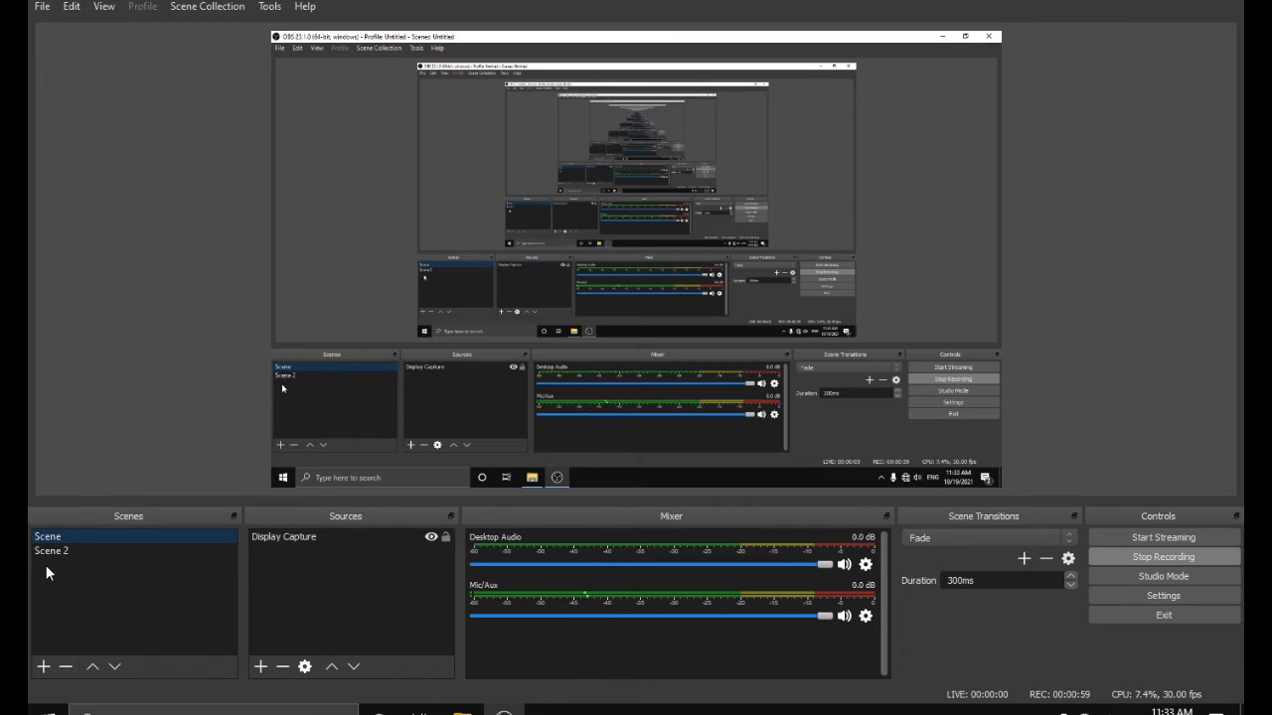
# Remove Scene 2 from the scene list and accept the removal
pyautogui.click(53, 549)
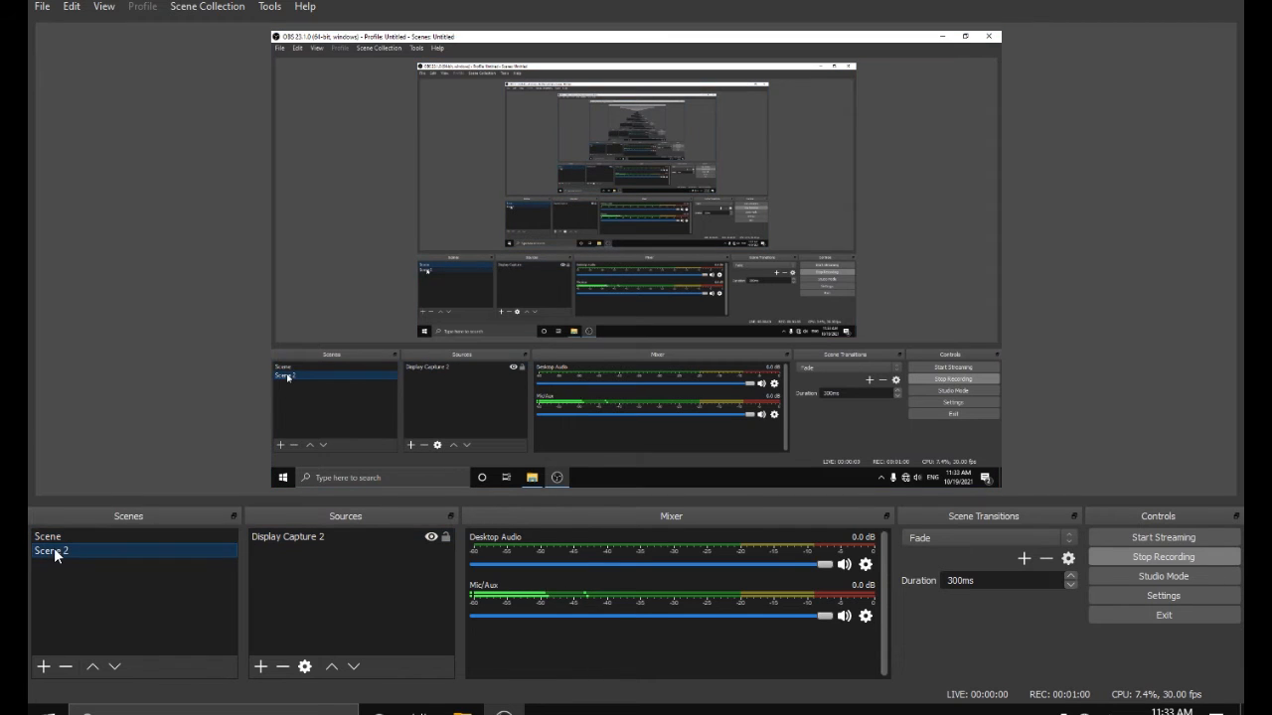
pyautogui.click(66, 667)
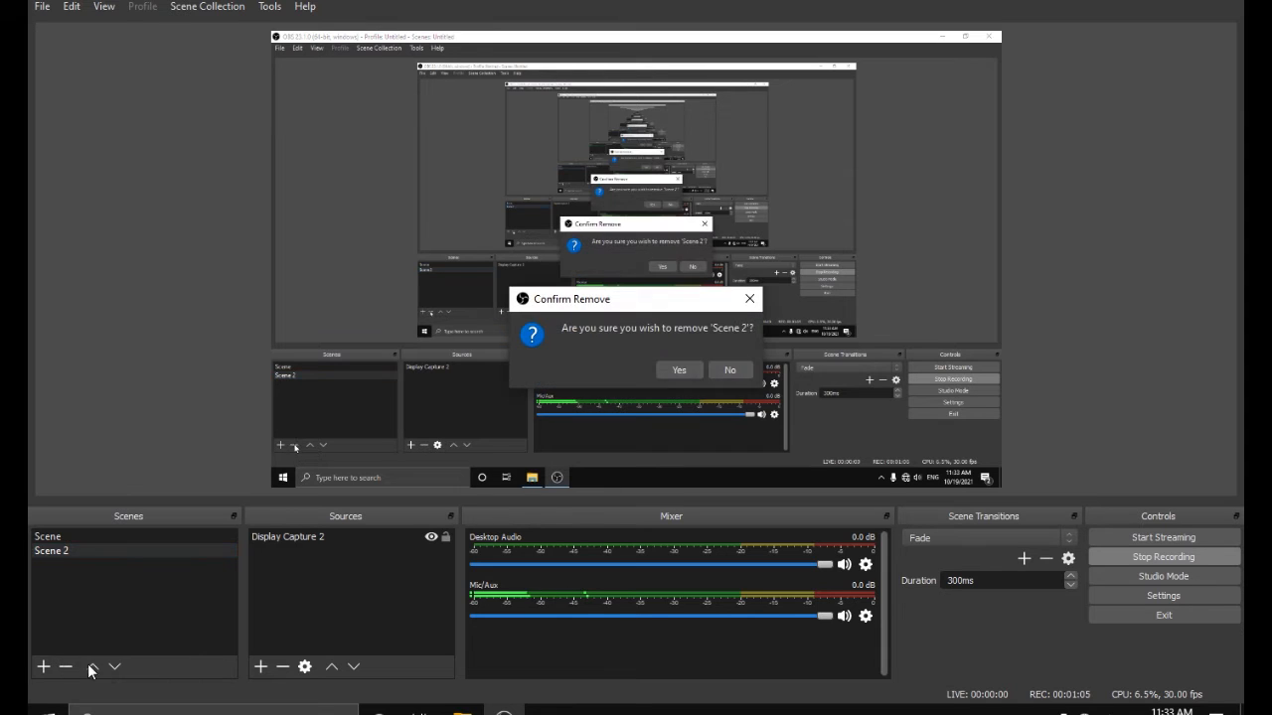
pyautogui.click(672, 371)
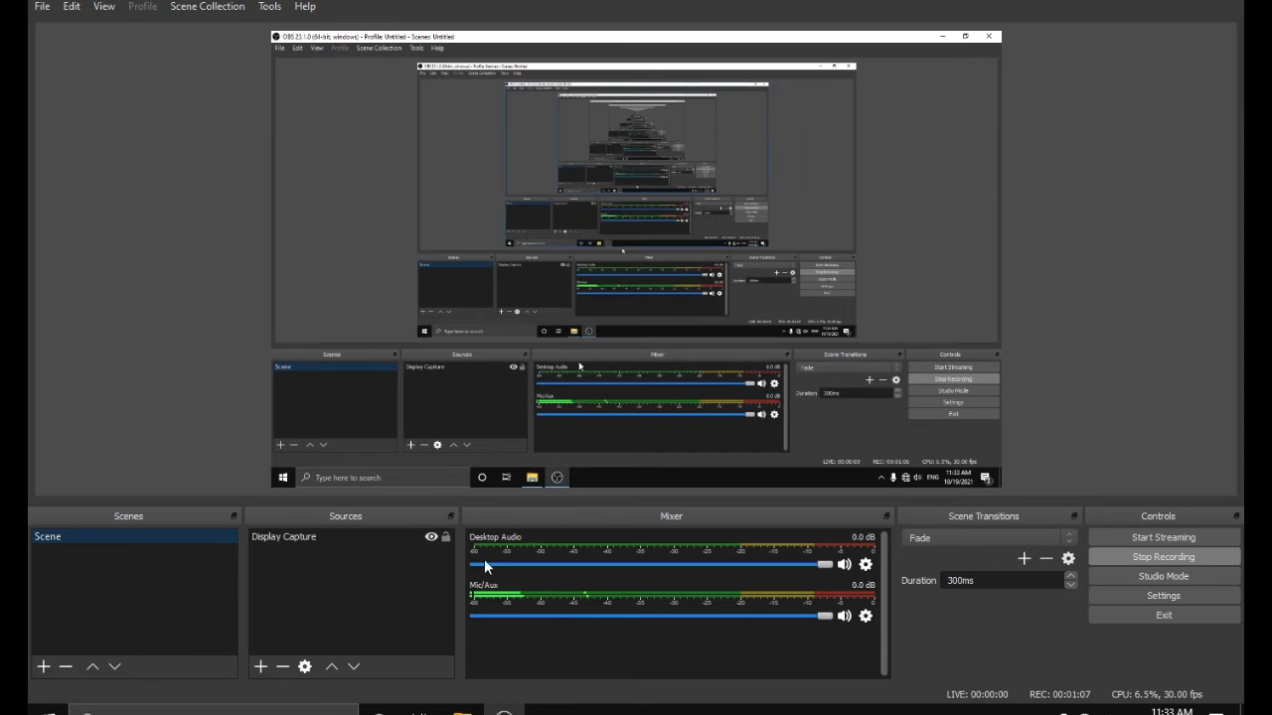
# Select the Display Capture source and shift it sideways within the preview canvas
pyautogui.click(294, 535)
pyautogui.click(126, 572)
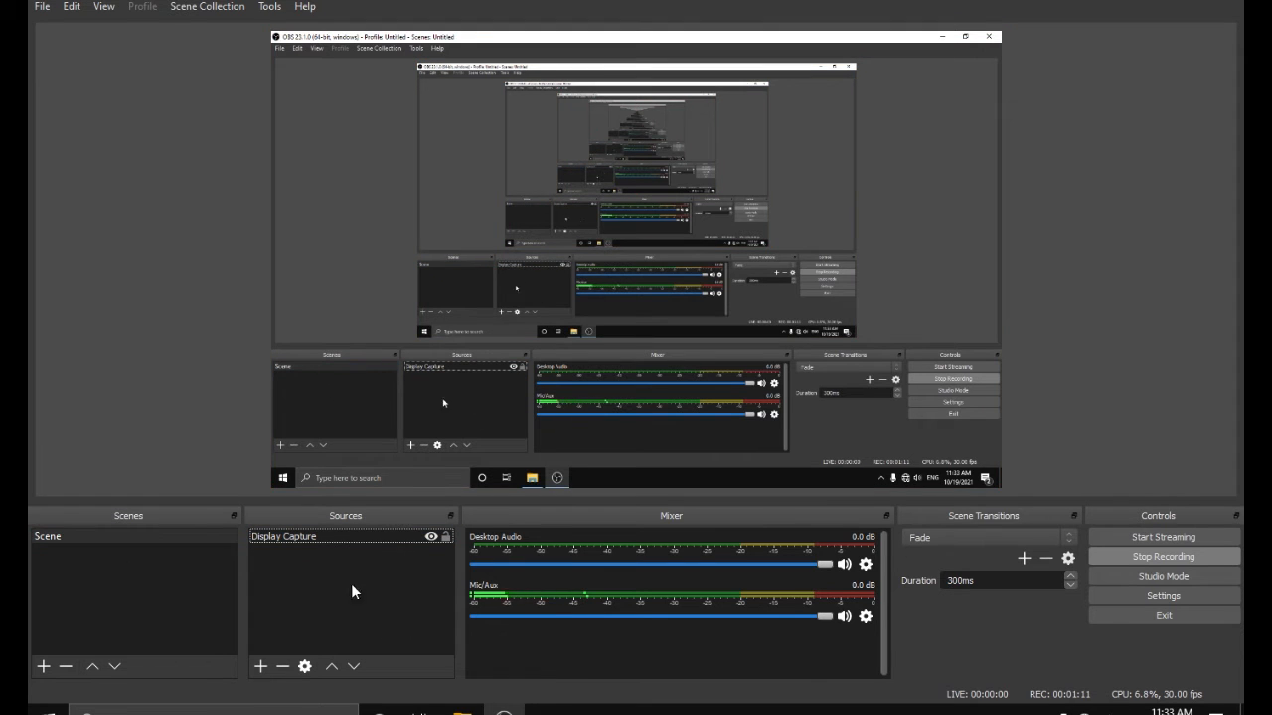
pyautogui.moveTo(321, 201); pyautogui.dragTo(476, 212)
pyautogui.moveTo(735, 233); pyautogui.dragTo(480, 202)
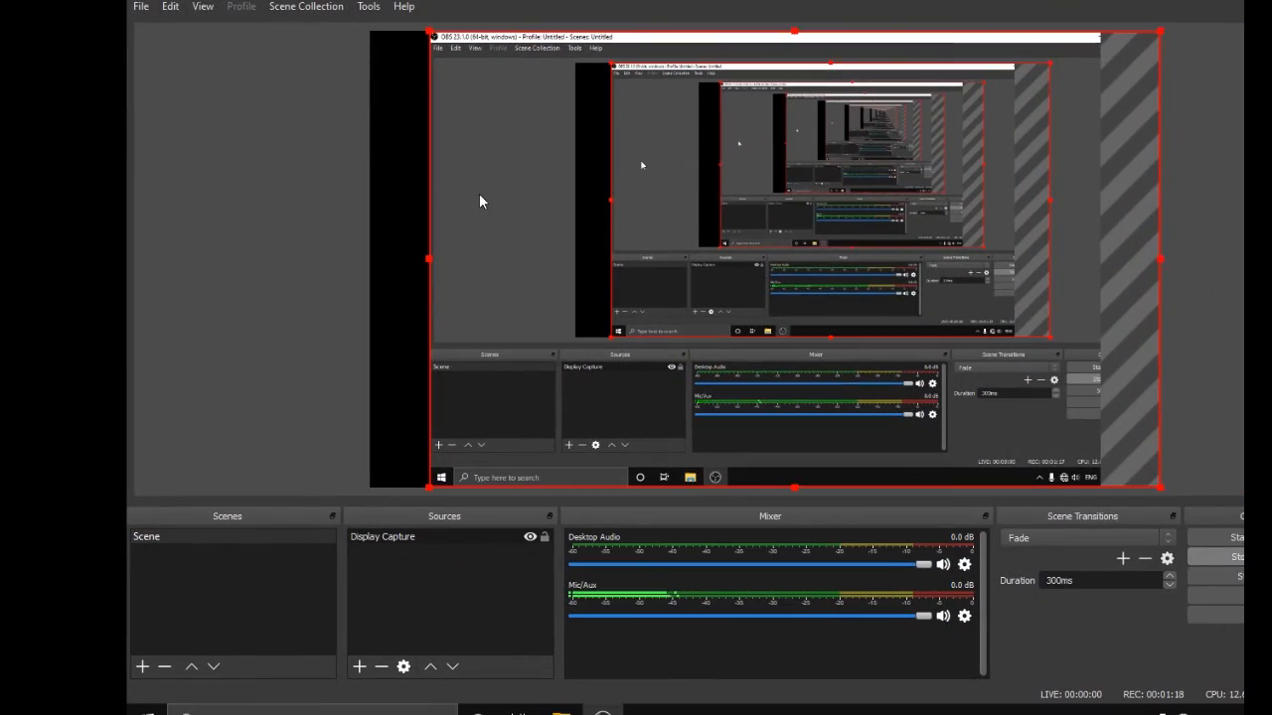
# Restore the OBS window to its smaller size and lock the Display Capture source
pyautogui.click(1270, 0)
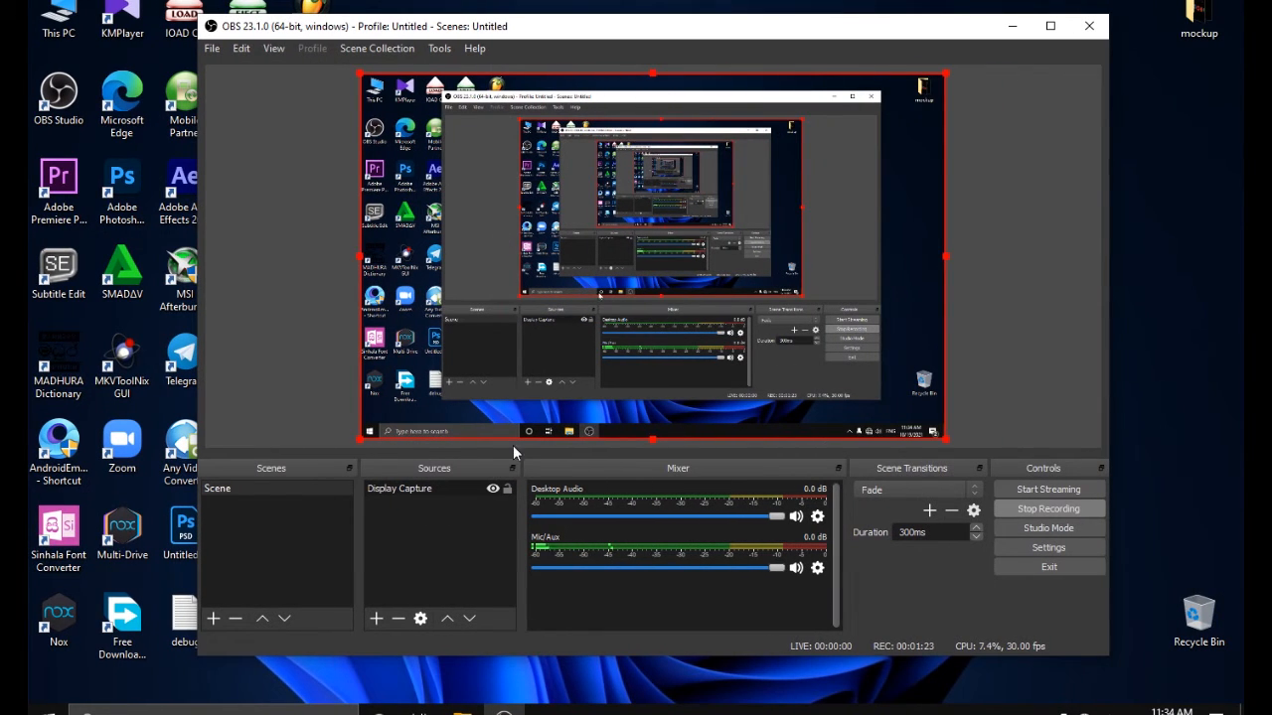
pyautogui.click(499, 565)
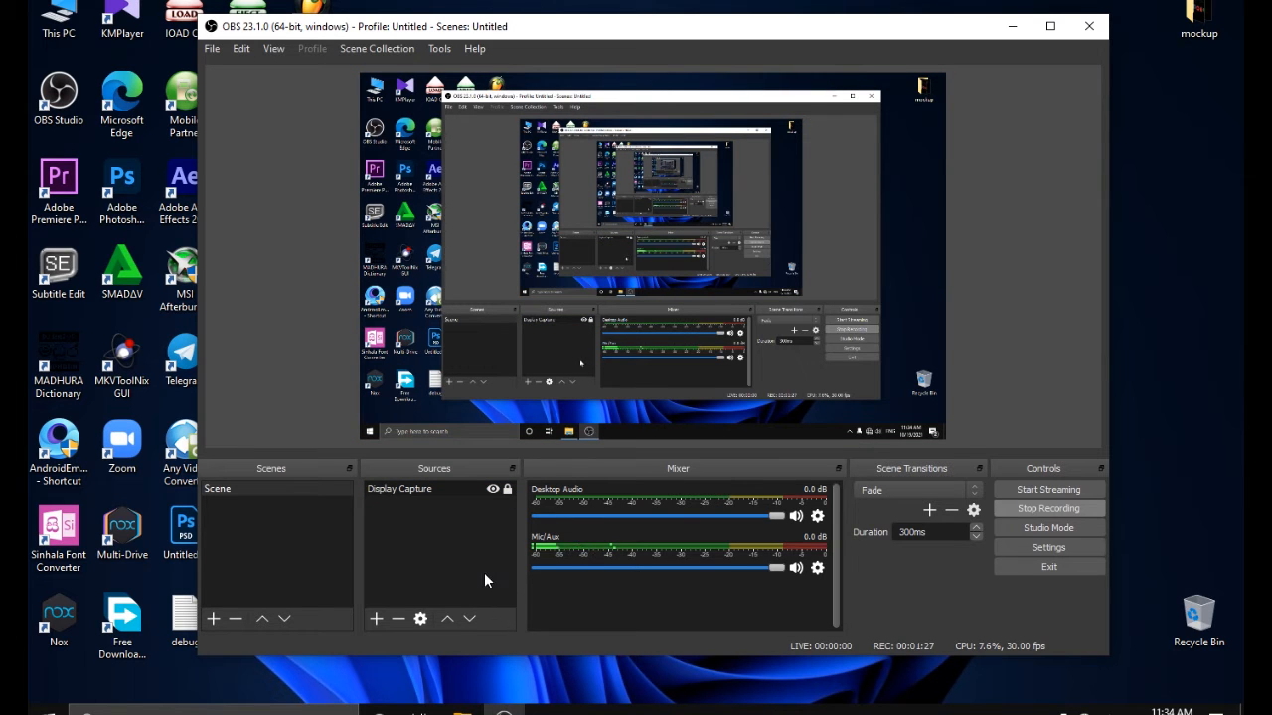
# Open the OBS settings and show the Output options for streaming and recording
pyautogui.moveTo(636, 30)
pyautogui.mouseDown()
pyautogui.moveTo(803, 36)
pyautogui.moveTo(596, 39)
pyautogui.moveTo(656, 37)
pyautogui.mouseUp()
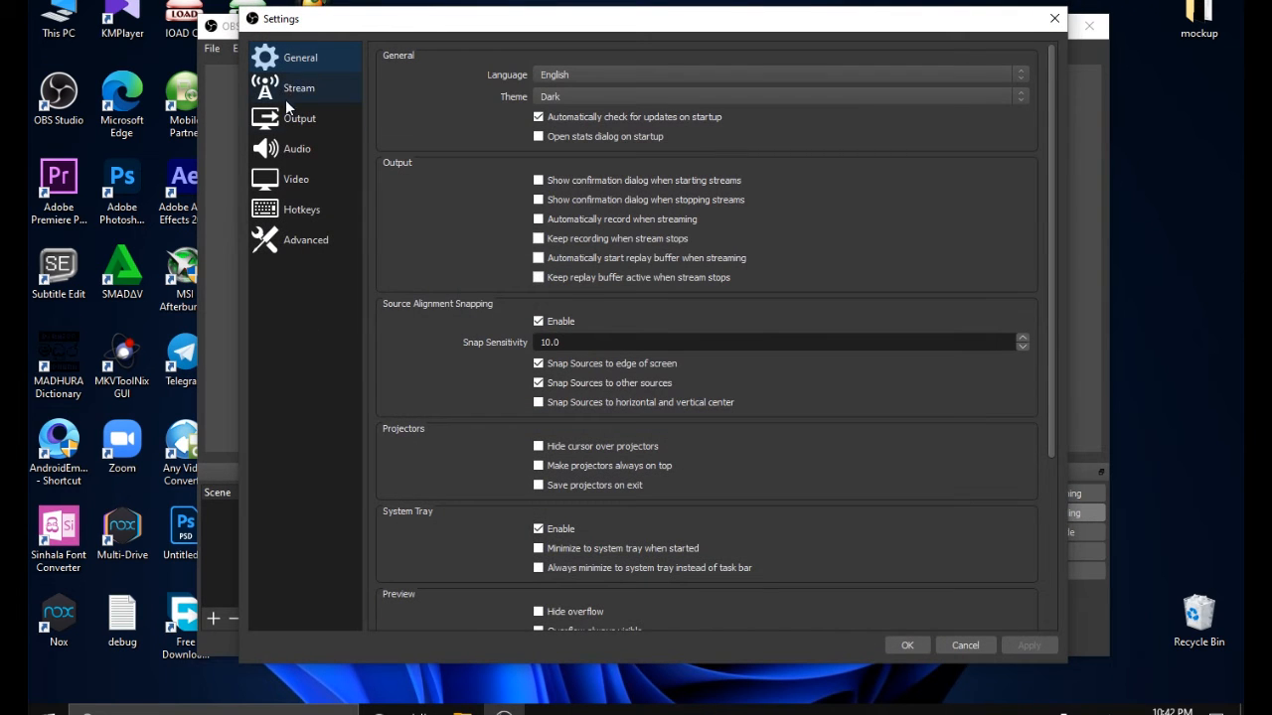
pyautogui.click(290, 121)
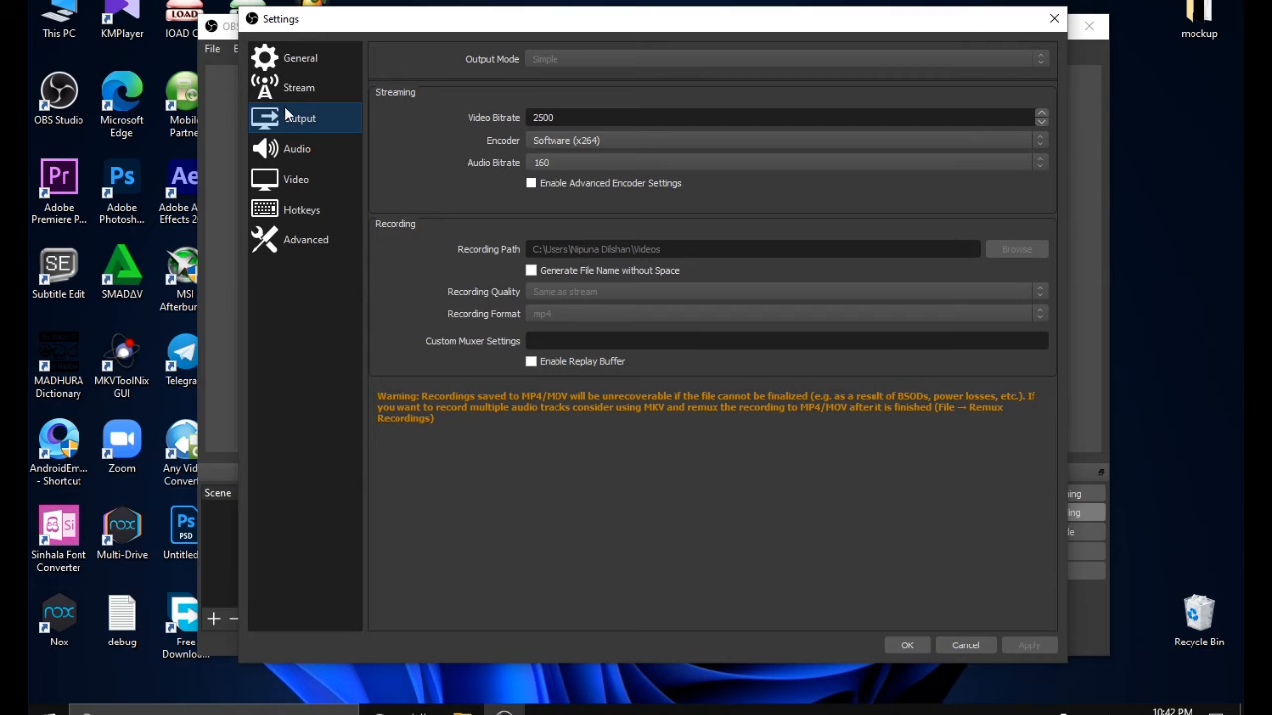
# Show the General settings, try the Acri theme for the interface and switch back to the Dark theme
pyautogui.click(303, 58)
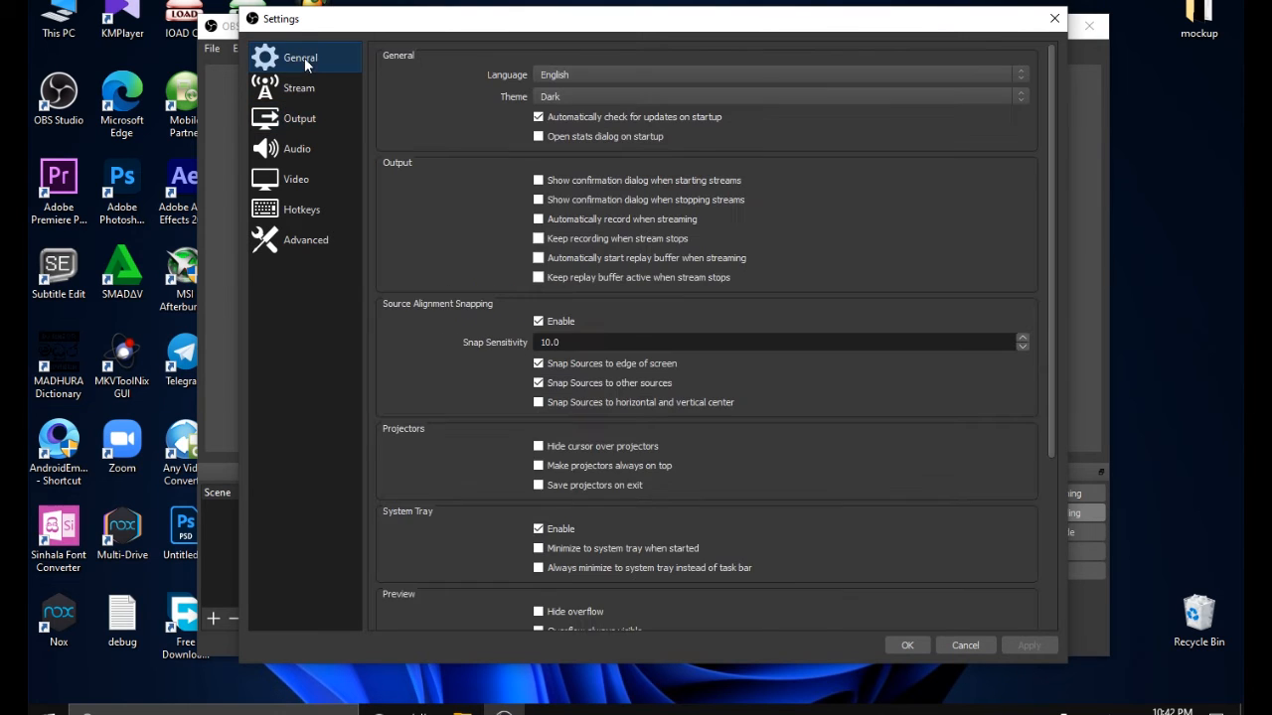
pyautogui.click(1021, 98)
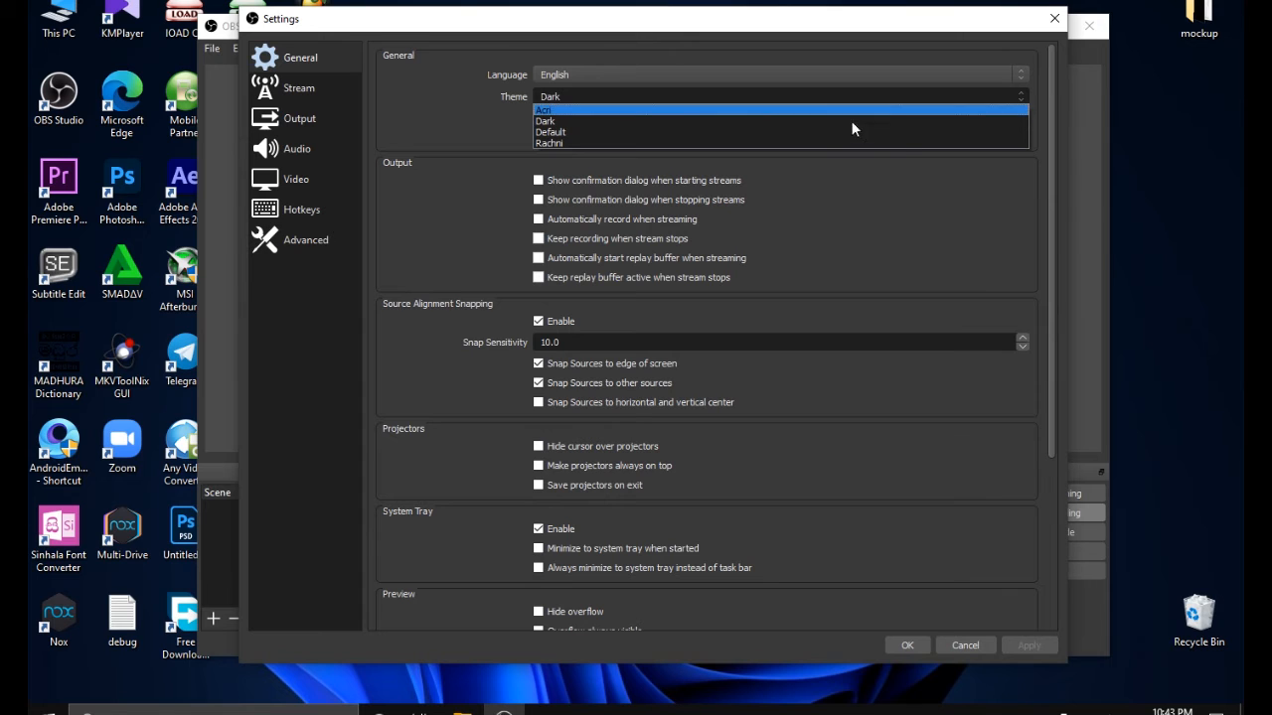
pyautogui.click(771, 109)
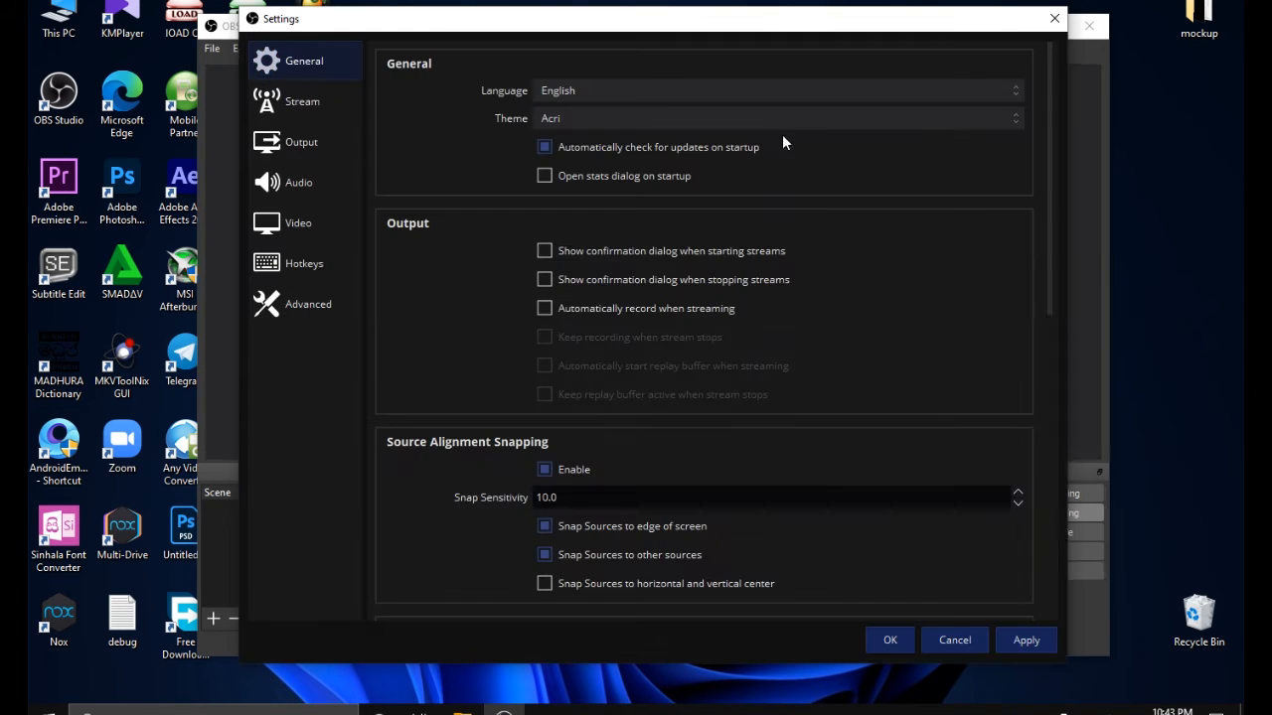
pyautogui.click(1009, 118)
pyautogui.click(868, 147)
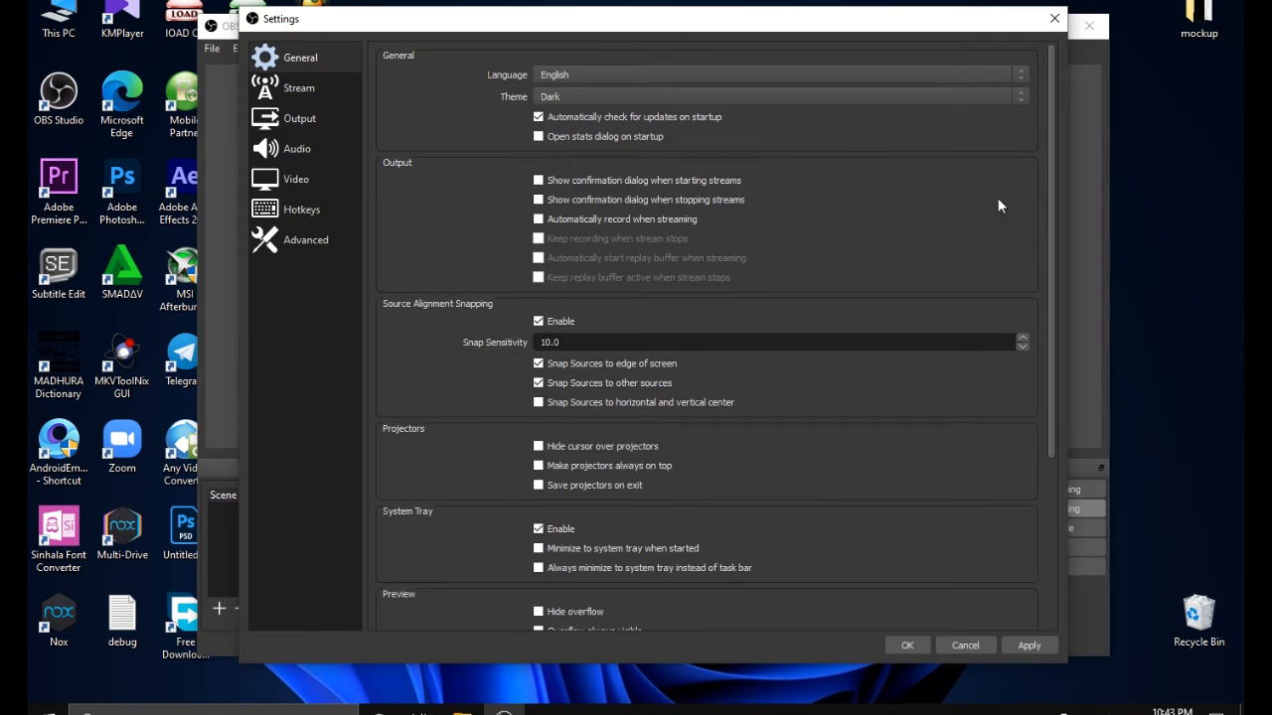
# Try the Default and Rachni interface themes and return the theme to Dark
pyautogui.click(1015, 97)
pyautogui.scroll(-1, 903, 140)
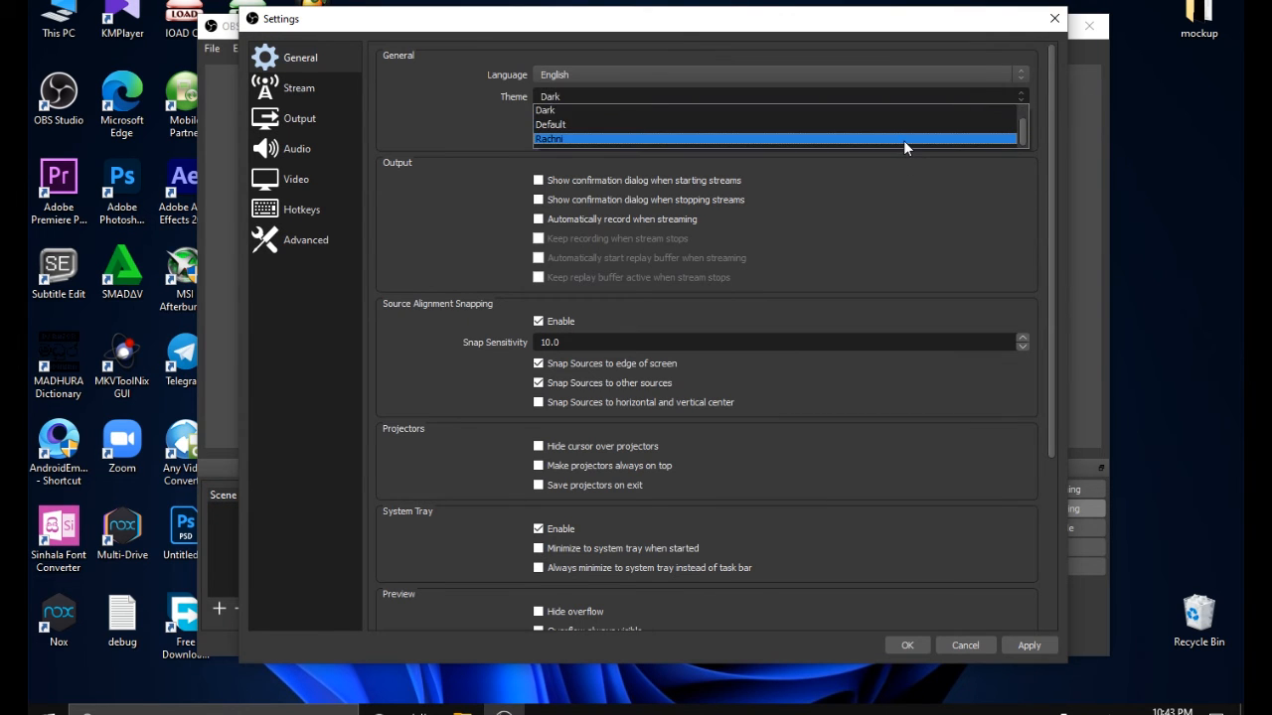
pyautogui.click(898, 120)
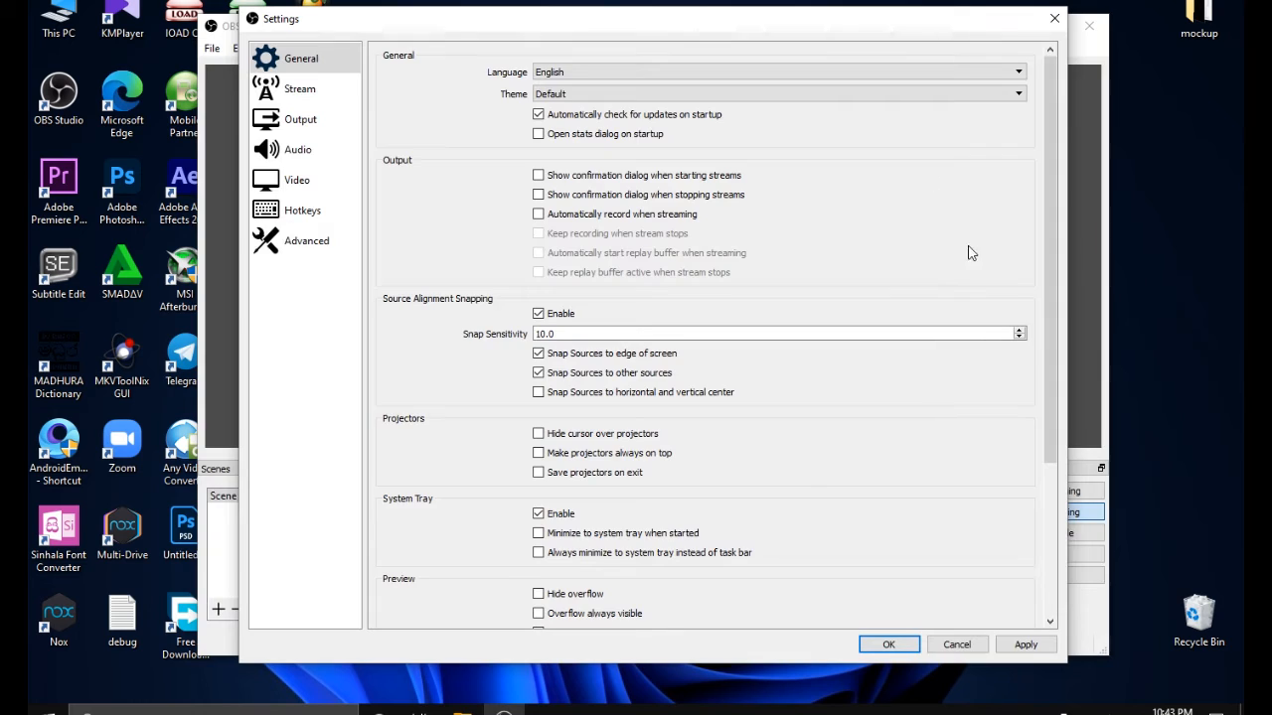
pyautogui.click(1017, 97)
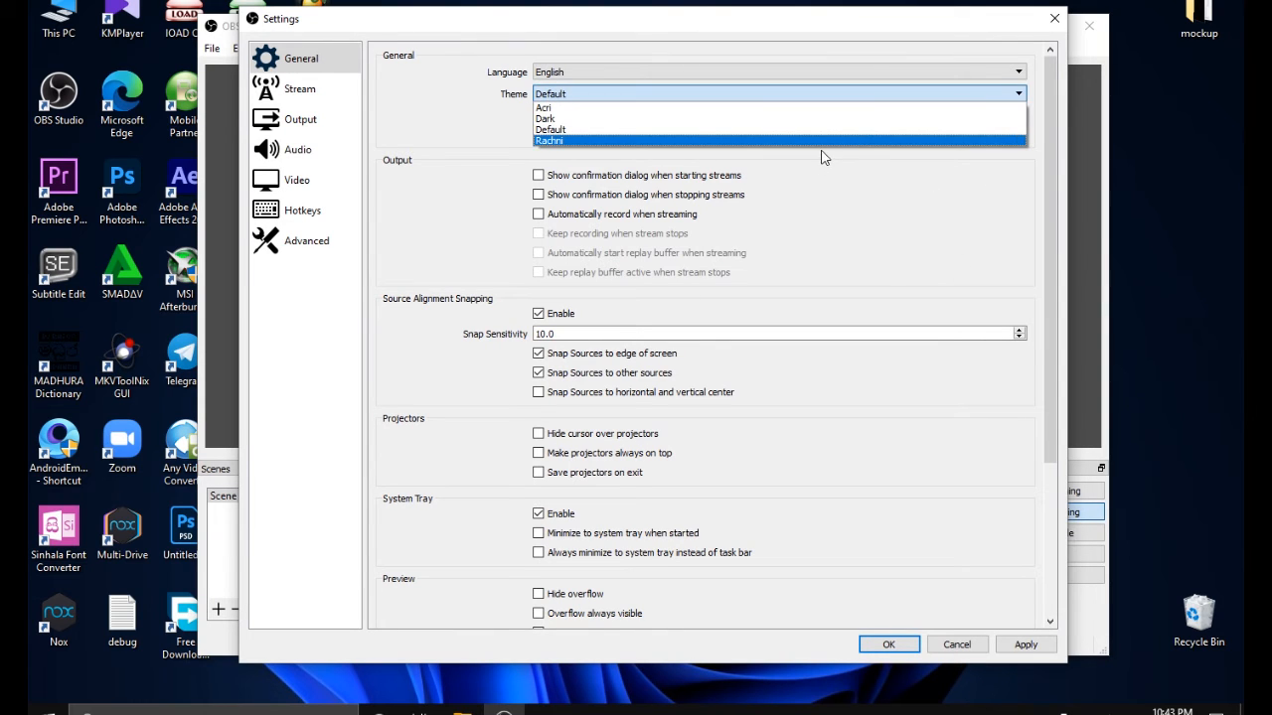
pyautogui.click(826, 143)
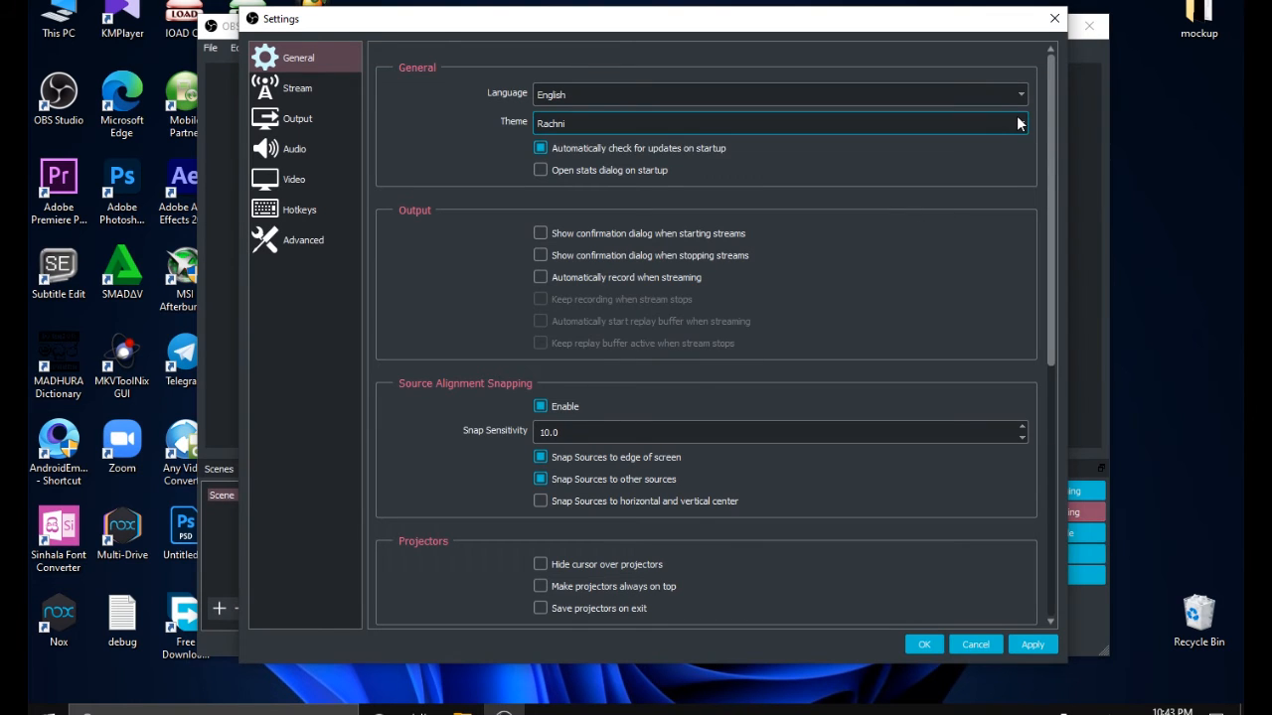
pyautogui.click(1021, 122)
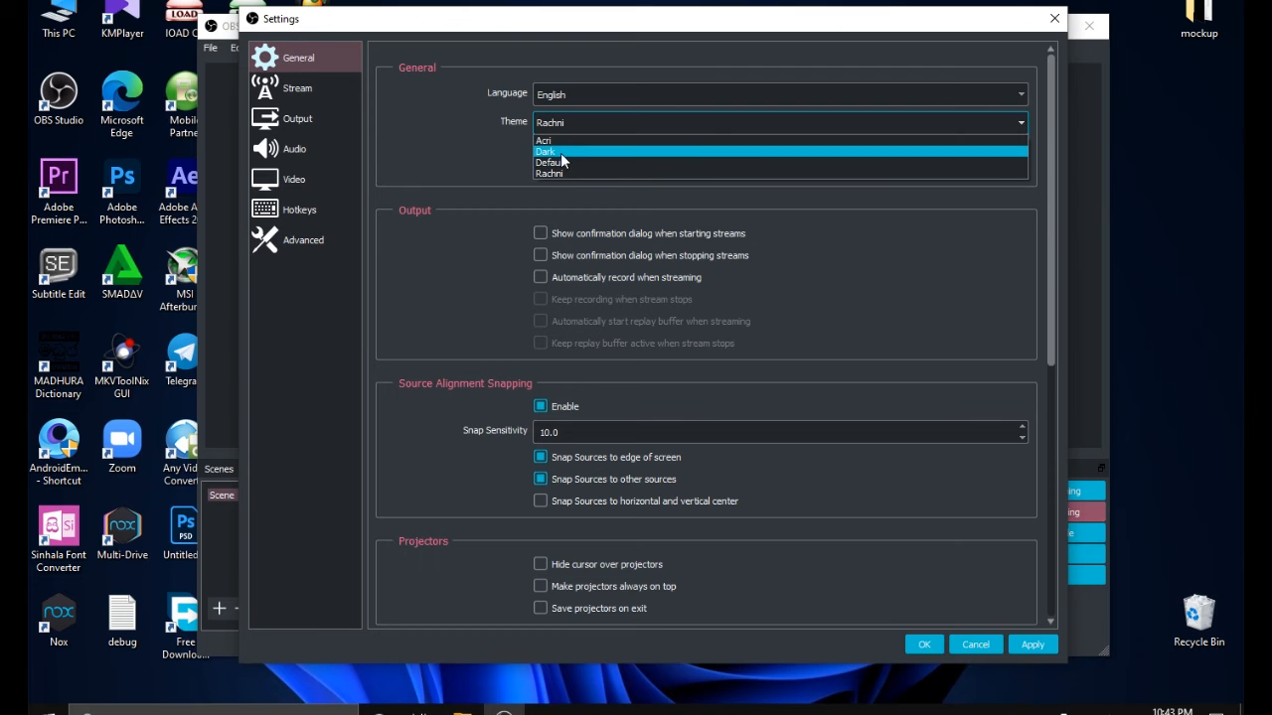
pyautogui.click(596, 151)
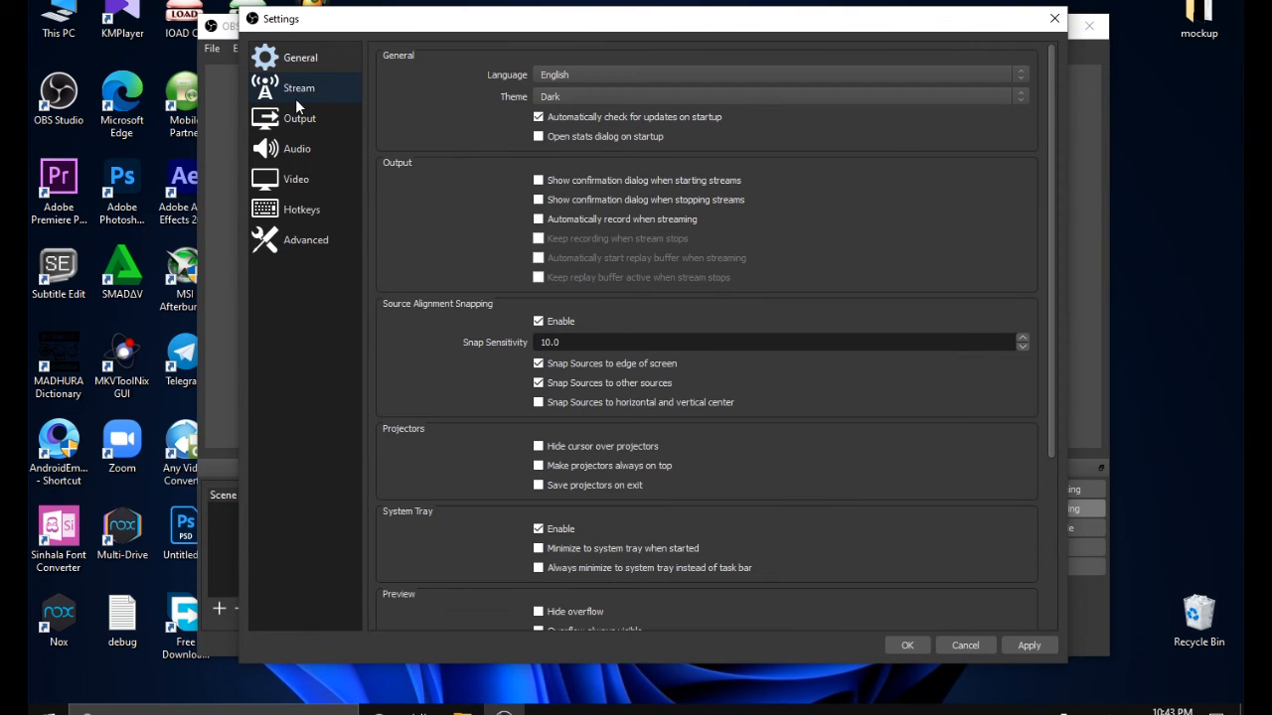
# Review the remaining General options, including System Tray, Preview, Studio Mode and Multiview, and show the Stream settings
pyautogui.scroll(-4, 740, 382)
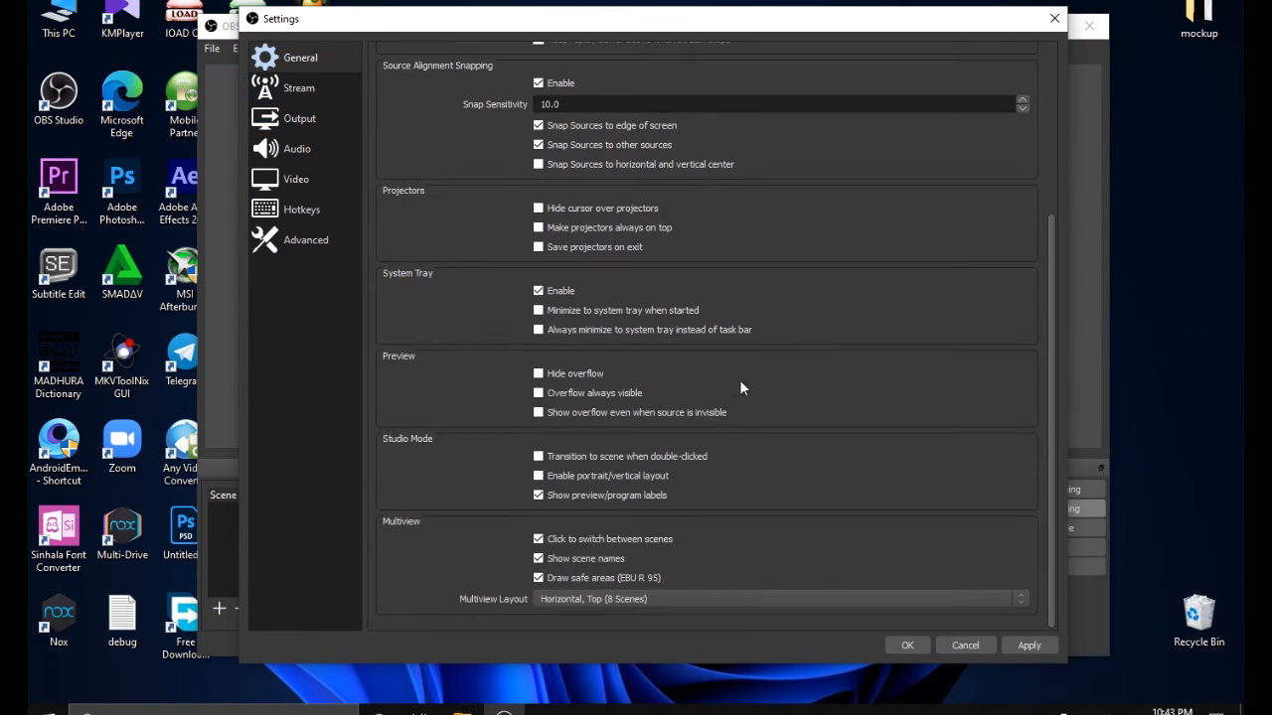
pyautogui.scroll(1, 739, 380)
pyautogui.click(305, 88)
# Show the Output settings and turn the advanced encoder settings on and off again to reveal their extra options
pyautogui.click(300, 121)
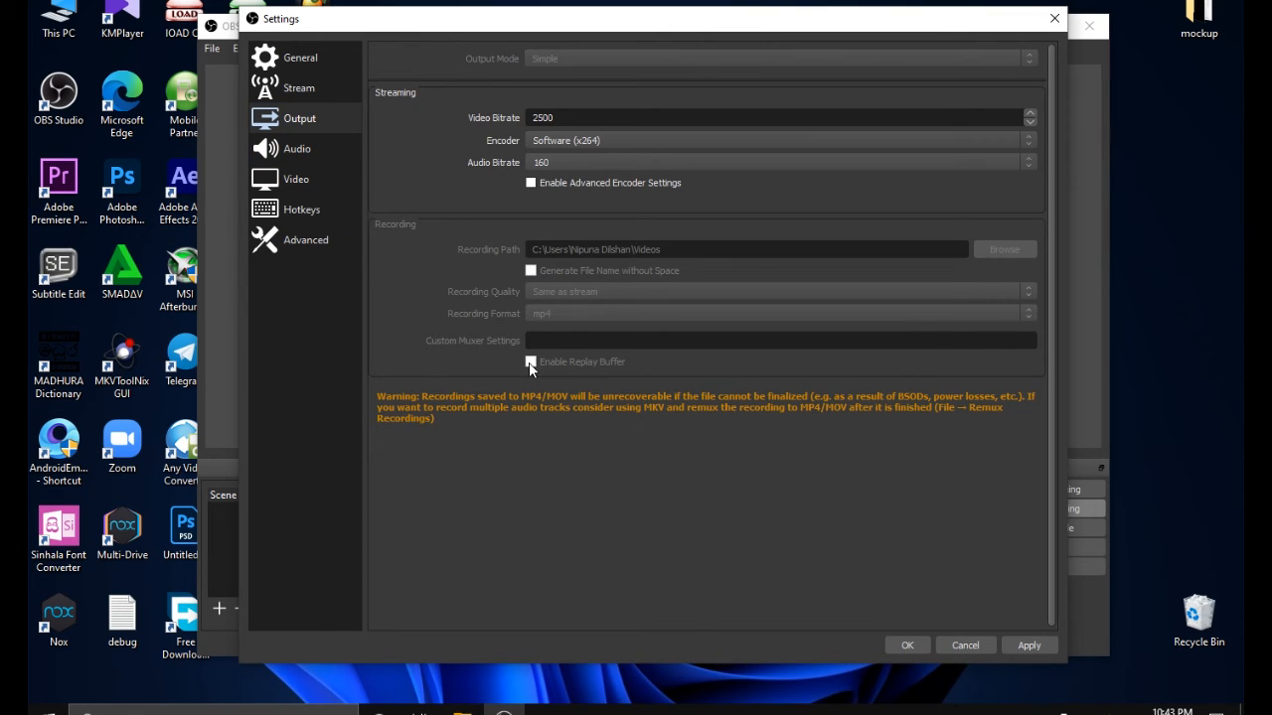
pyautogui.click(532, 184)
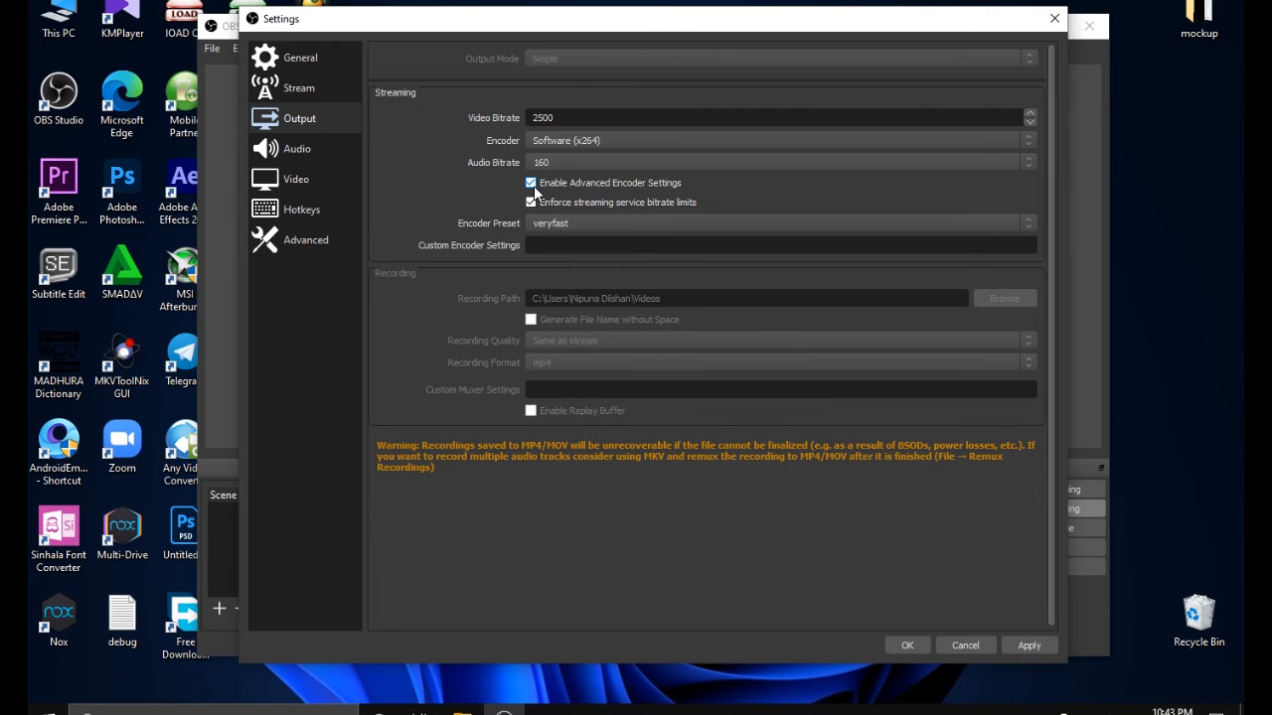
pyautogui.click(533, 184)
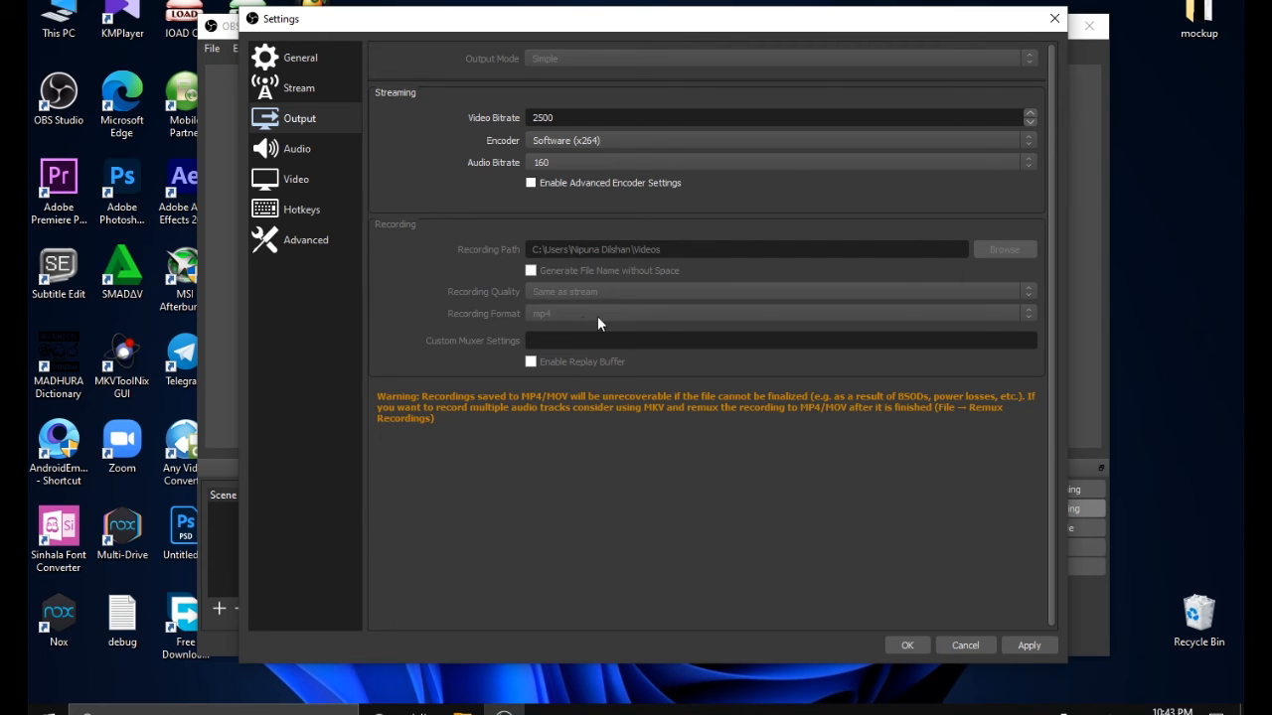
# Review the Audio, Video, Hotkeys and Advanced settings and close the settings without saving
pyautogui.click(303, 151)
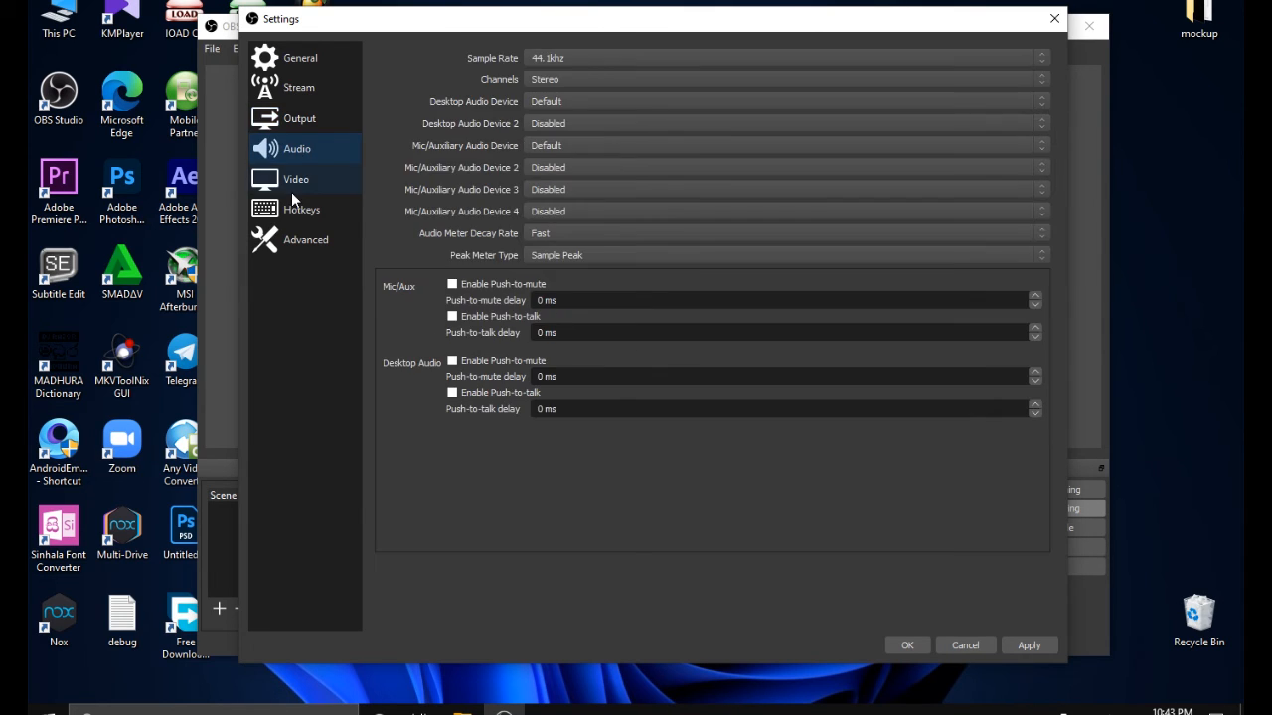
pyautogui.click(294, 192)
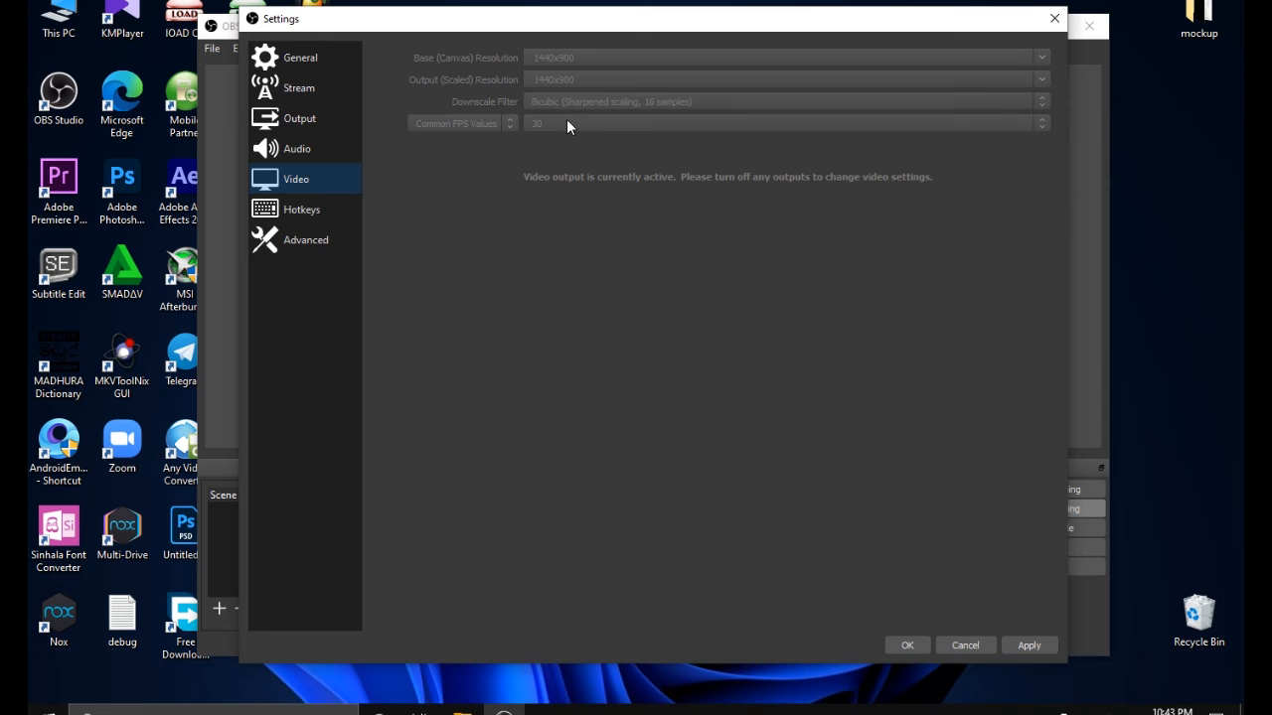
pyautogui.click(316, 209)
pyautogui.click(317, 249)
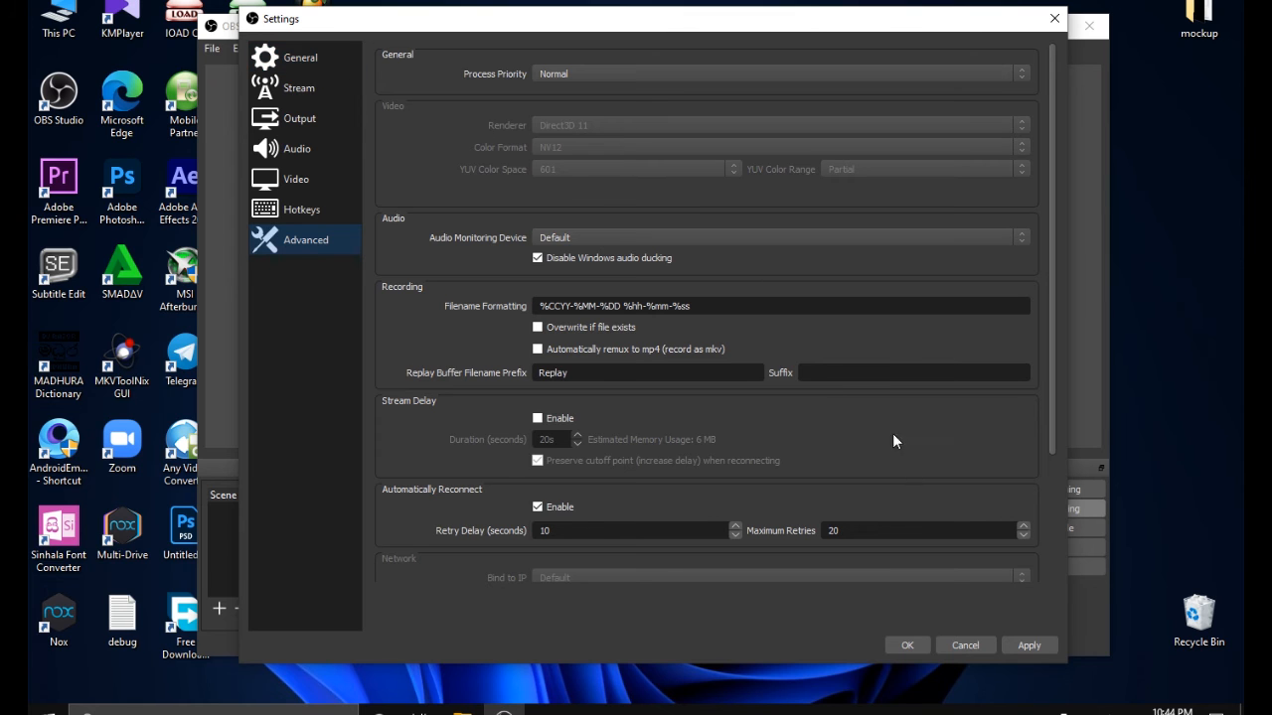
pyautogui.click(956, 646)
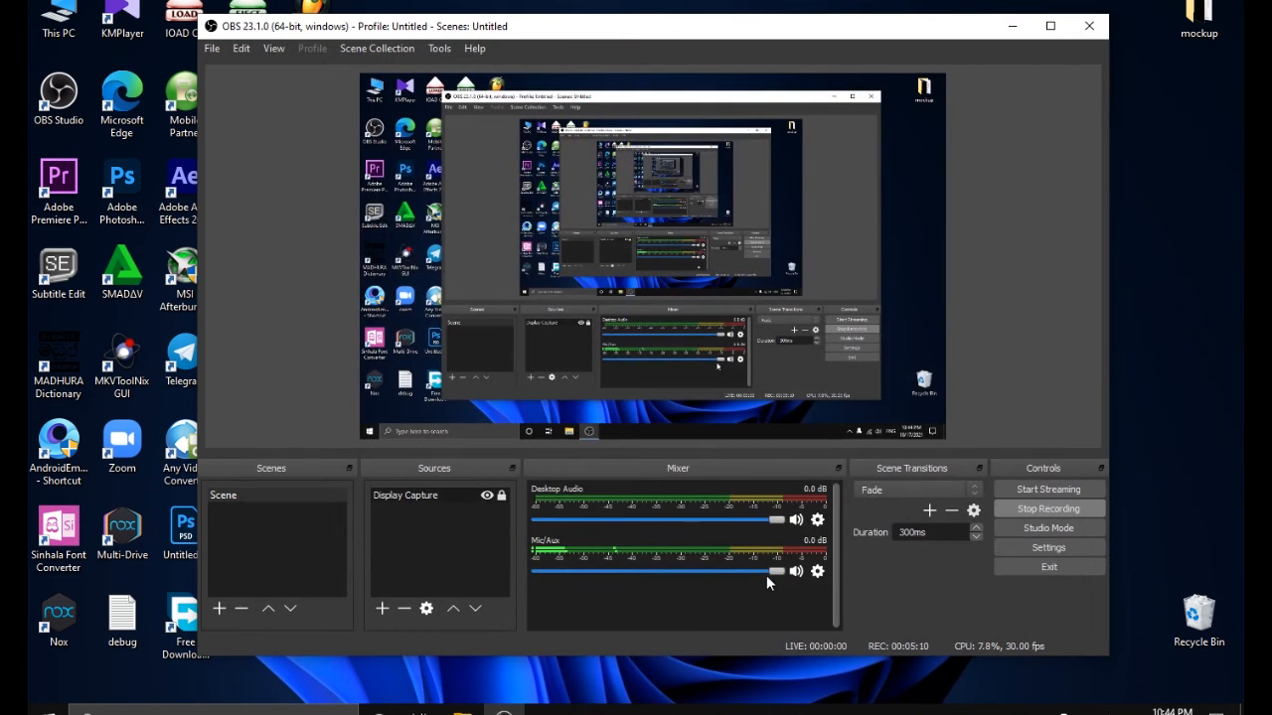